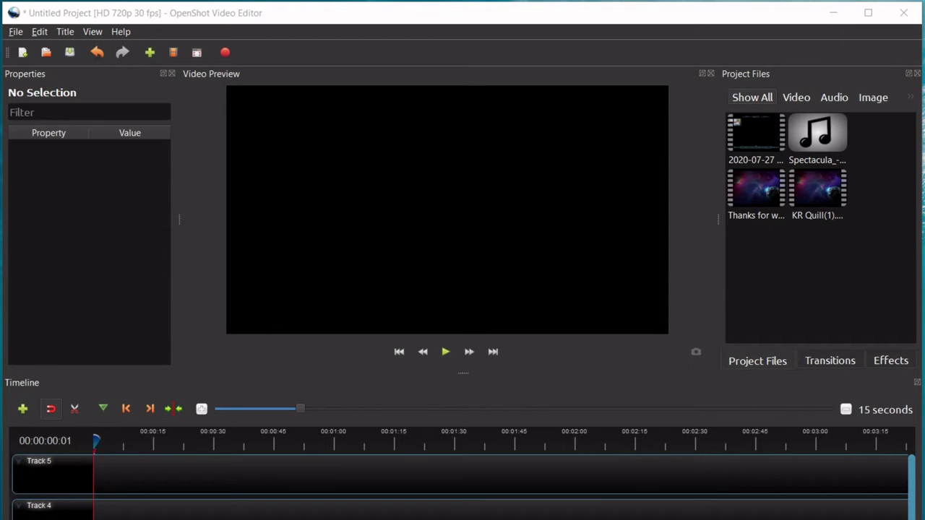
- Raise the timeline splitter for a taller timeline and shrink the window to reveal the desktop
{"action": "left_click_drag", "start_coordinate": [462, 373], "coordinate": [462, 326]}
{"action": "mouse_move", "coordinate": [922, 519]}
{"action": "left_mouse_down"}
{"action": "mouse_move", "coordinate": [919, 500]}
{"action": "mouse_move", "coordinate": [915, 514]}
{"action": "left_mouse_up"}
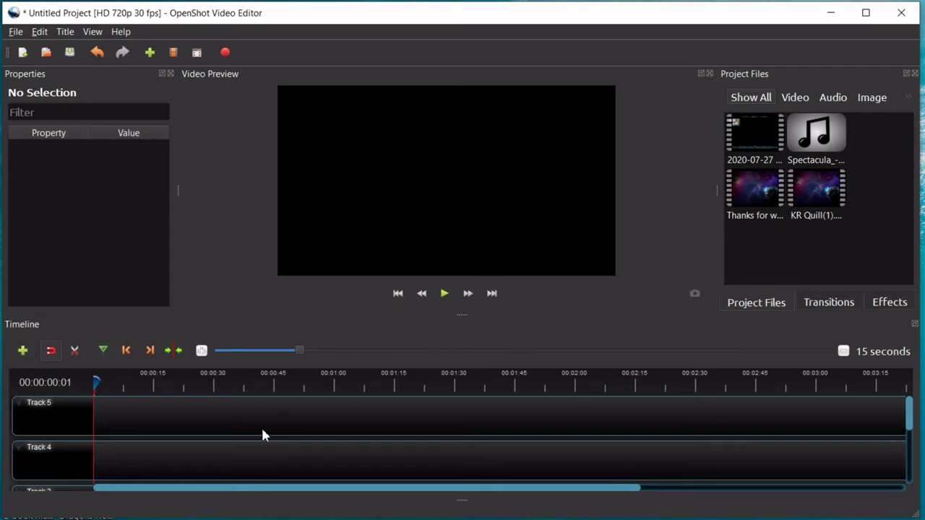
{"action": "scroll", "coordinate": [262, 435], "scroll_direction": "down", "scroll_amount": 3}
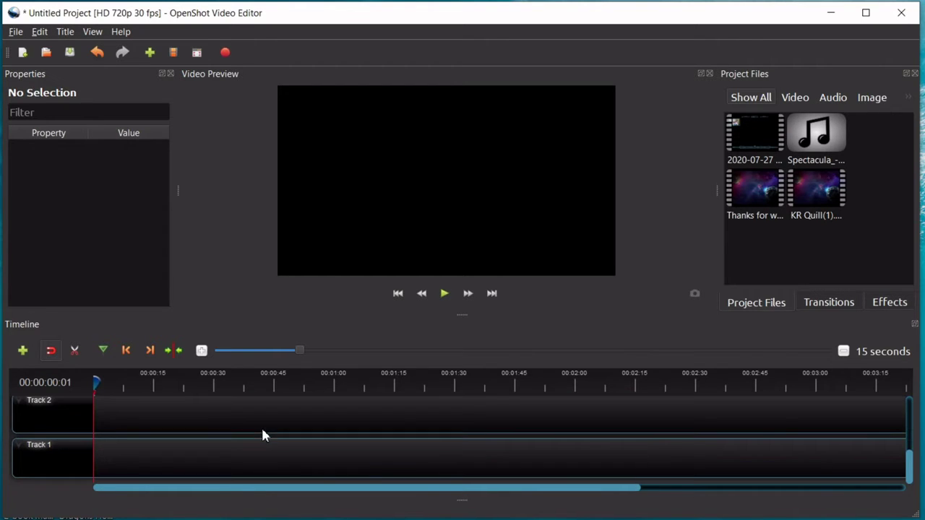
{"action": "scroll", "coordinate": [217, 449], "scroll_direction": "up", "scroll_amount": 3}
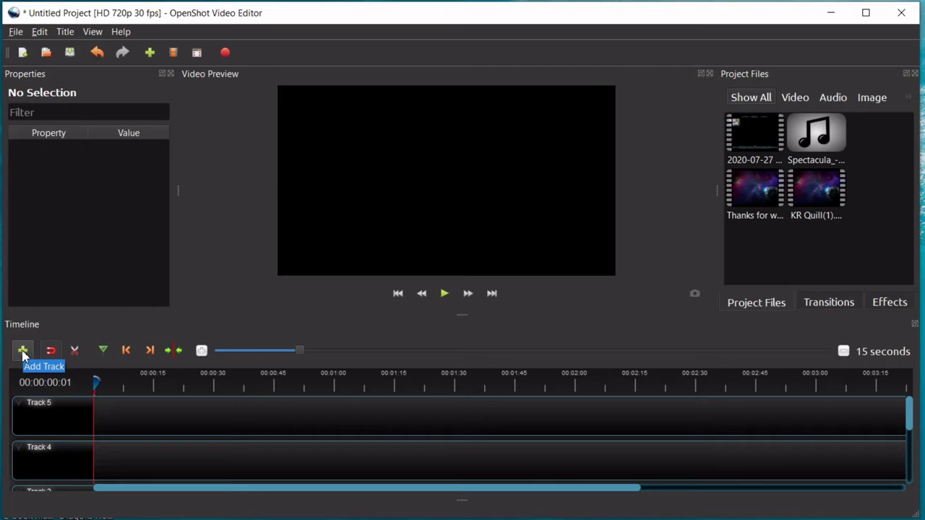
{"action": "scroll", "coordinate": [162, 441], "scroll_direction": "down", "scroll_amount": 3}
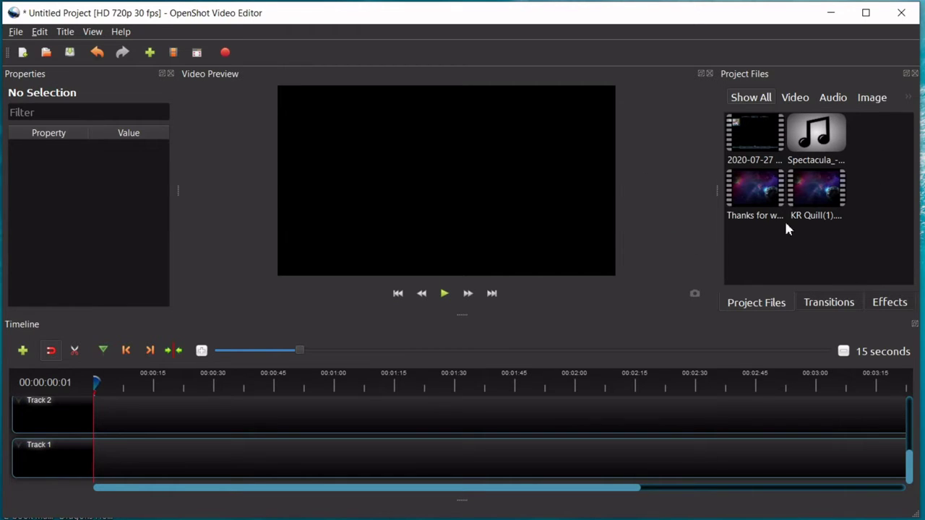
{"action": "right_click", "coordinate": [852, 254]}
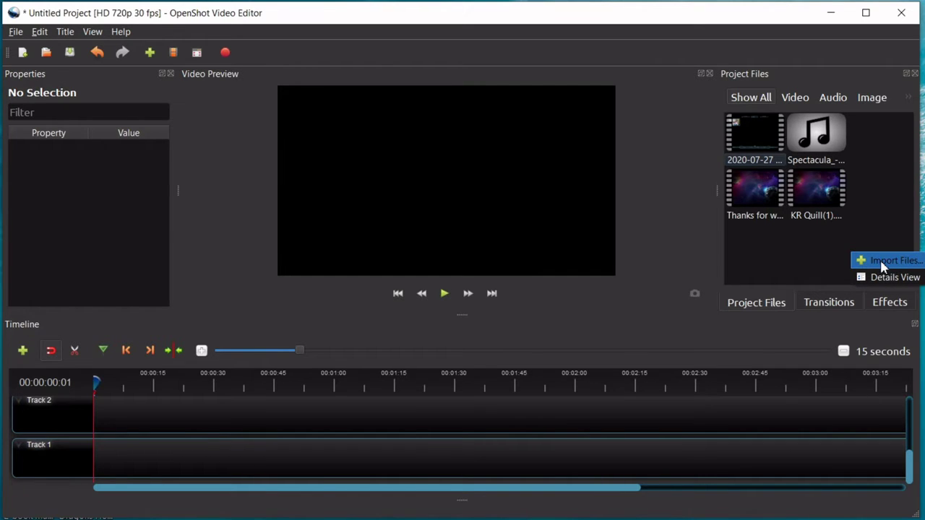
{"action": "left_click", "coordinate": [881, 264]}
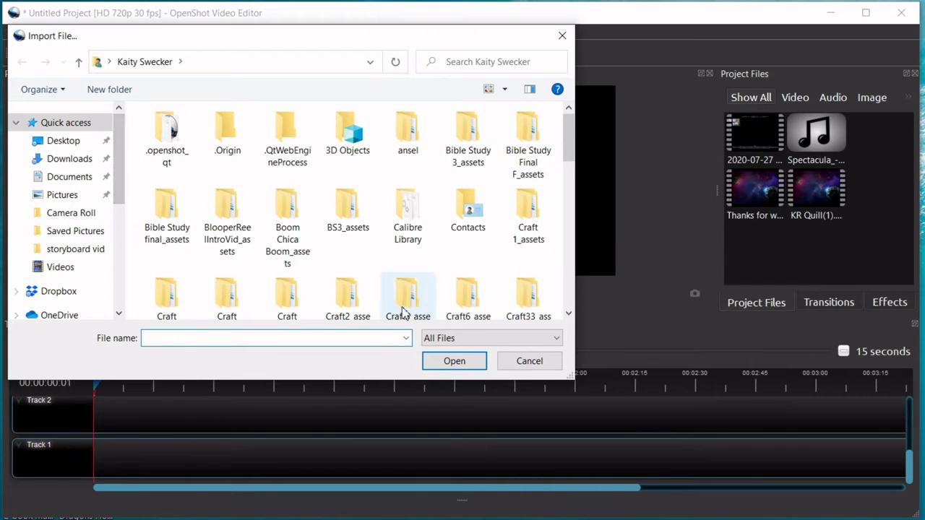
{"action": "left_click", "coordinate": [535, 367]}
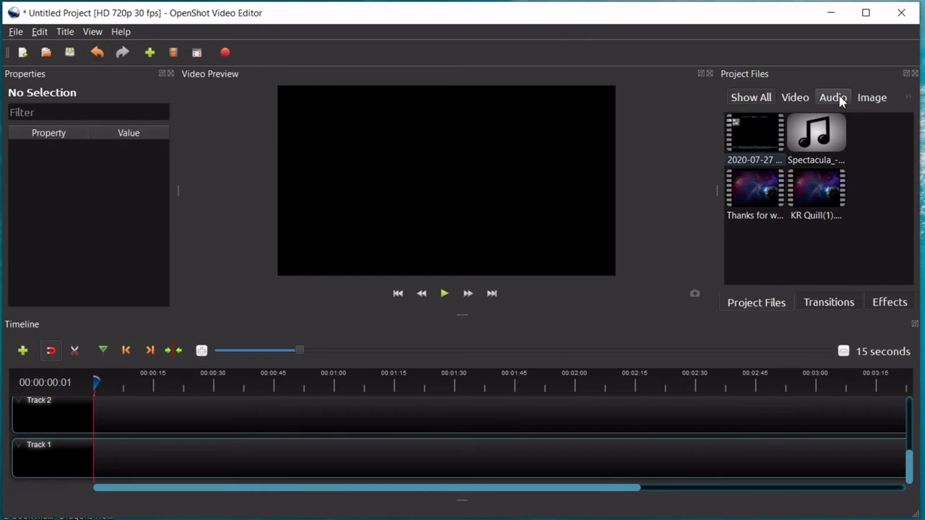
{"action": "left_click", "coordinate": [796, 98]}
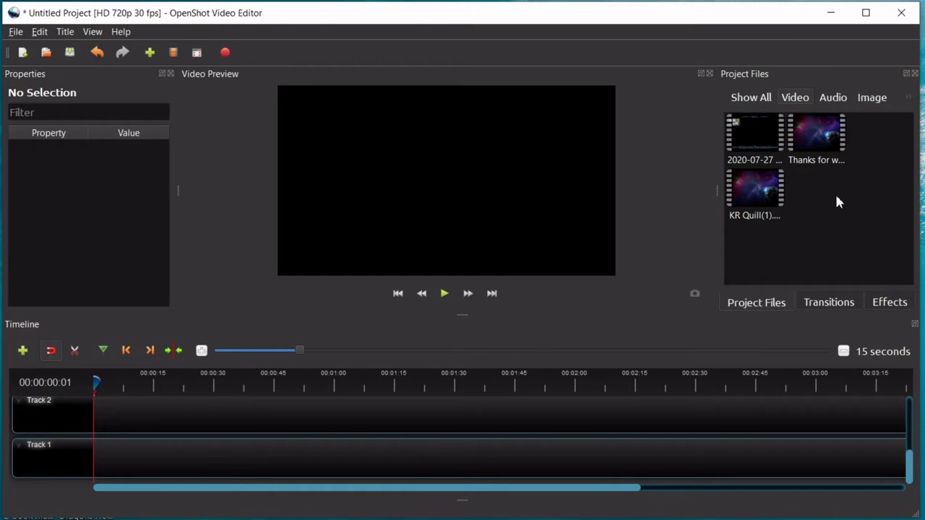
{"action": "left_click", "coordinate": [840, 99]}
{"action": "left_click", "coordinate": [872, 105]}
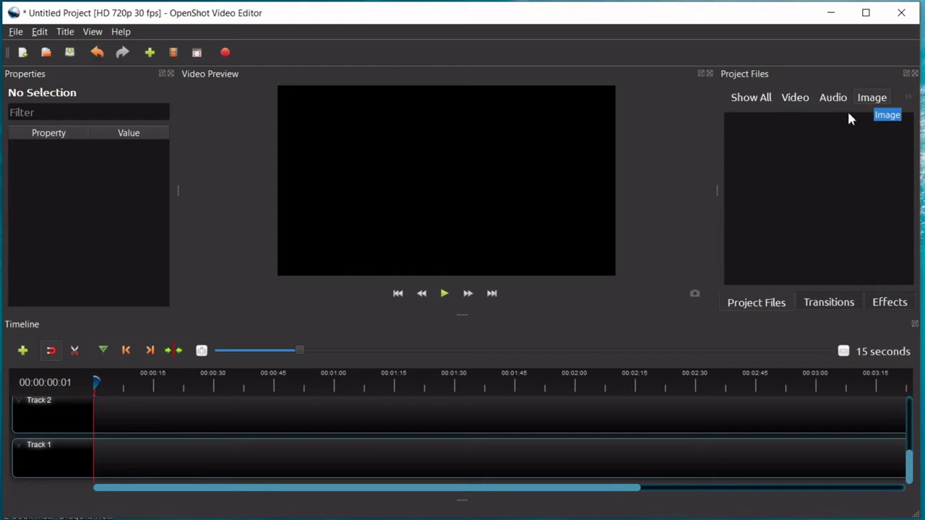
{"action": "left_click", "coordinate": [758, 104]}
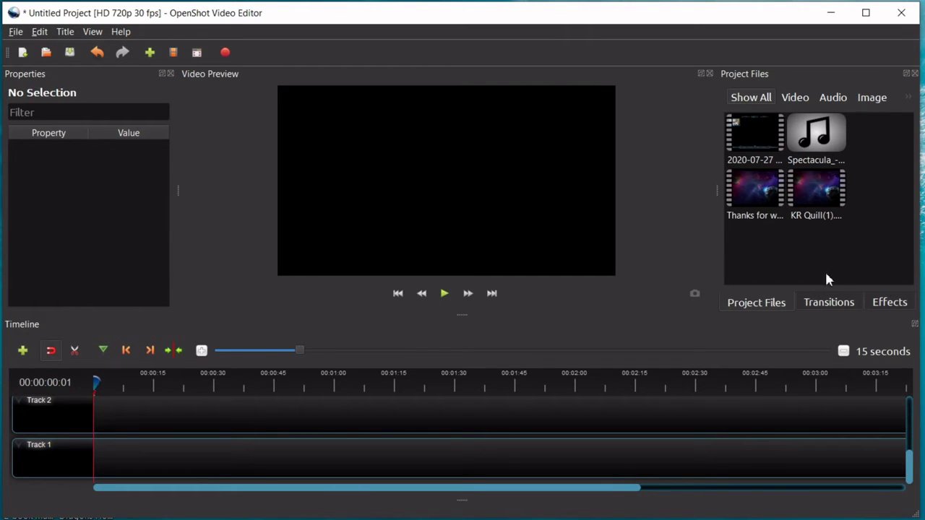
- Show the Transitions library in the right dock and browse its transition thumbnails
{"action": "left_click", "coordinate": [830, 304]}
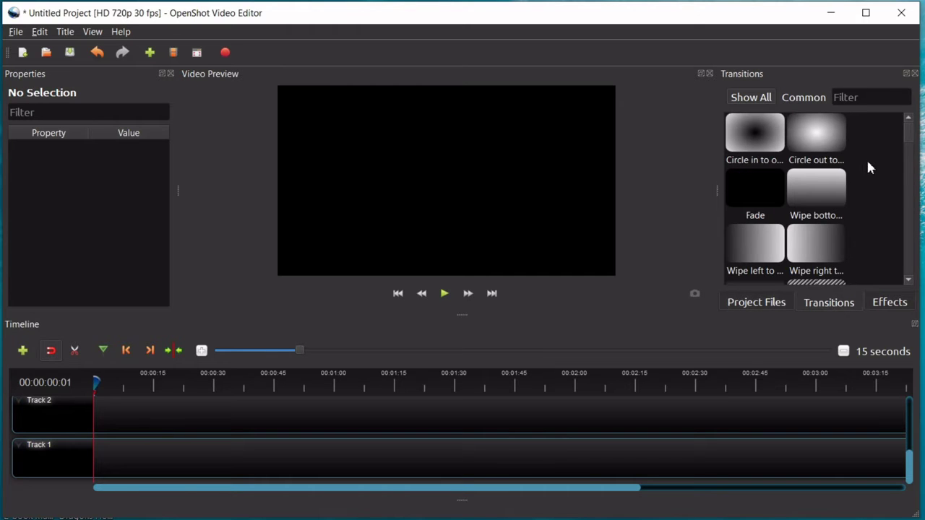
{"action": "scroll", "coordinate": [869, 165], "scroll_direction": "down", "scroll_amount": 10}
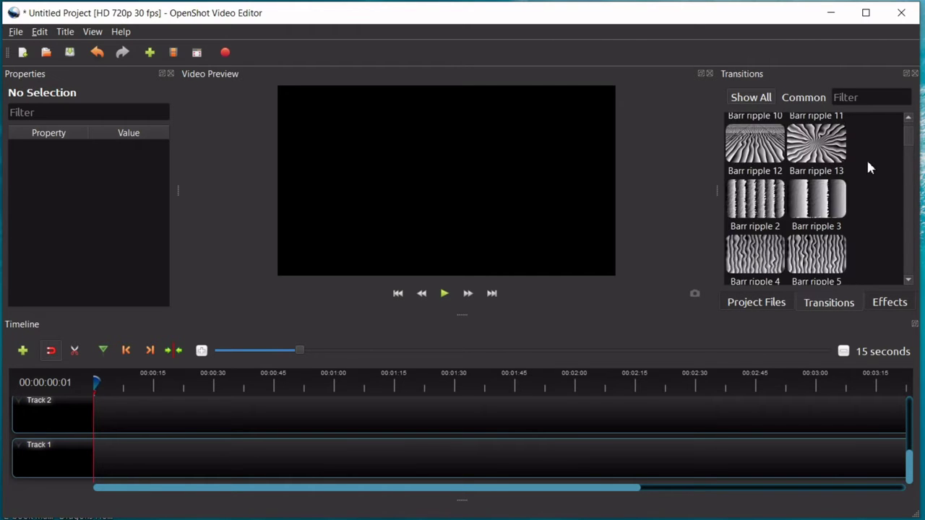
{"action": "scroll", "coordinate": [870, 167], "scroll_direction": "down", "scroll_amount": 12}
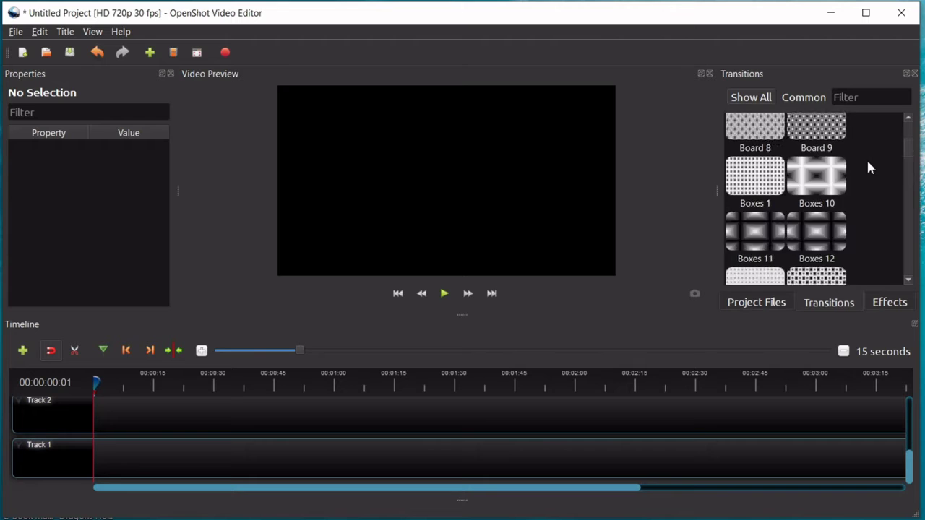
{"action": "scroll", "coordinate": [870, 167], "scroll_direction": "down", "scroll_amount": 12}
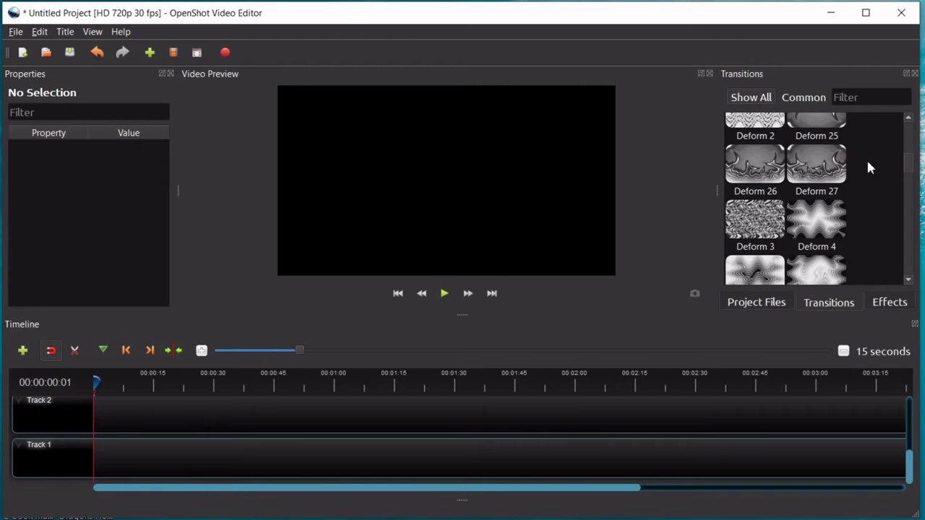
{"action": "scroll", "coordinate": [870, 167], "scroll_direction": "down", "scroll_amount": 5}
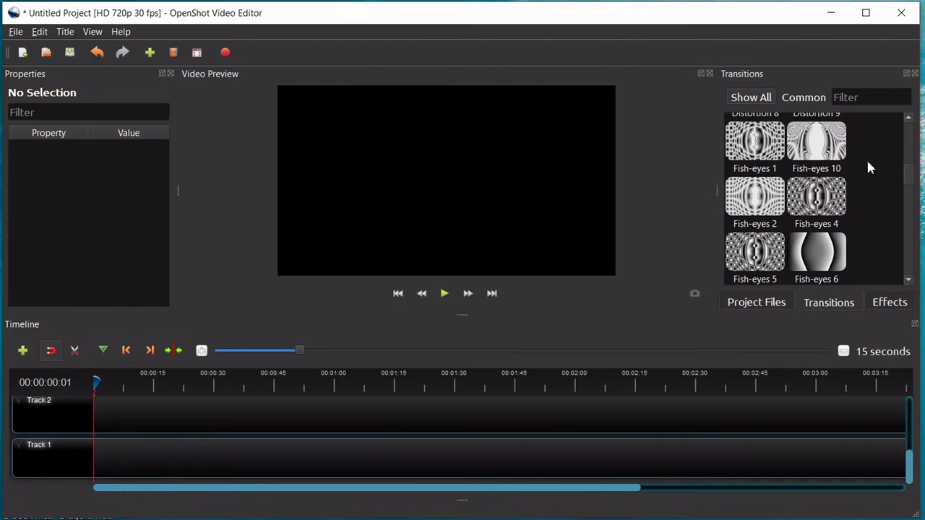
{"action": "scroll", "coordinate": [869, 167], "scroll_direction": "down", "scroll_amount": 12}
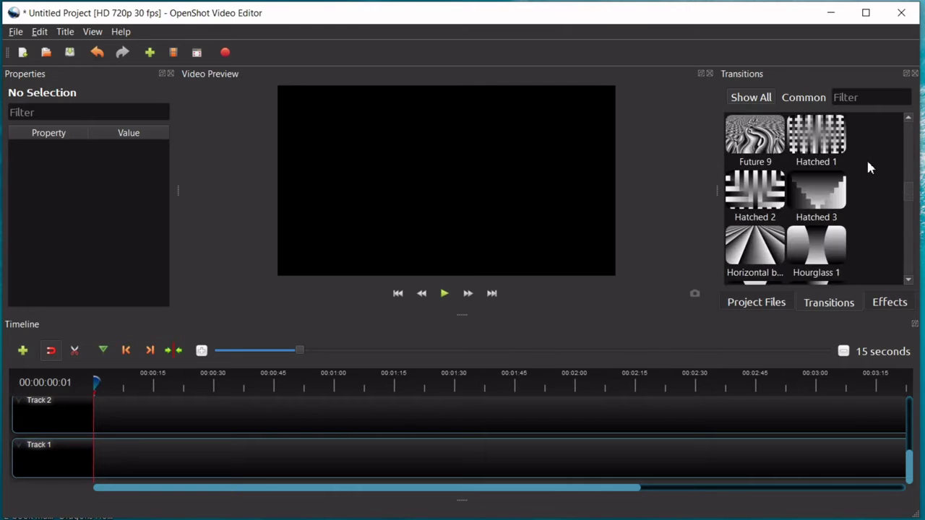
{"action": "scroll", "coordinate": [869, 167], "scroll_direction": "down", "scroll_amount": 12}
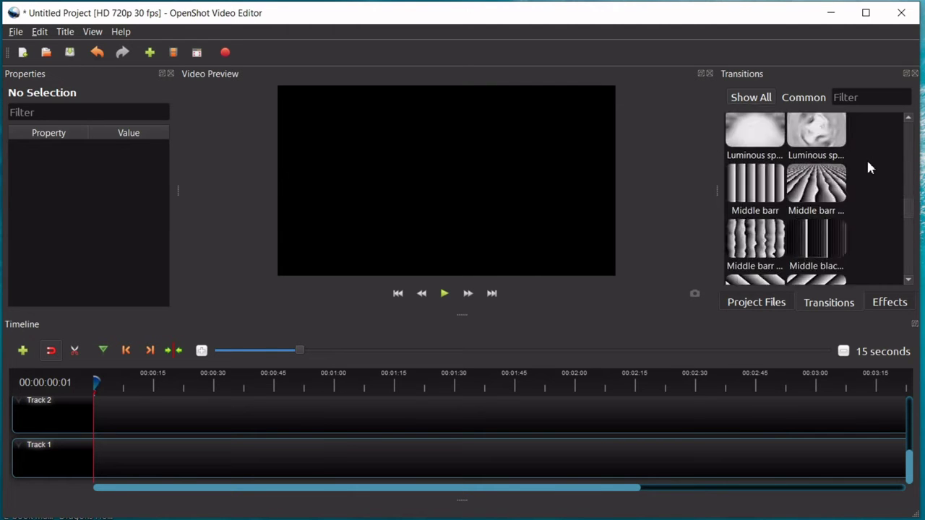
{"action": "scroll", "coordinate": [869, 167], "scroll_direction": "down", "scroll_amount": 12}
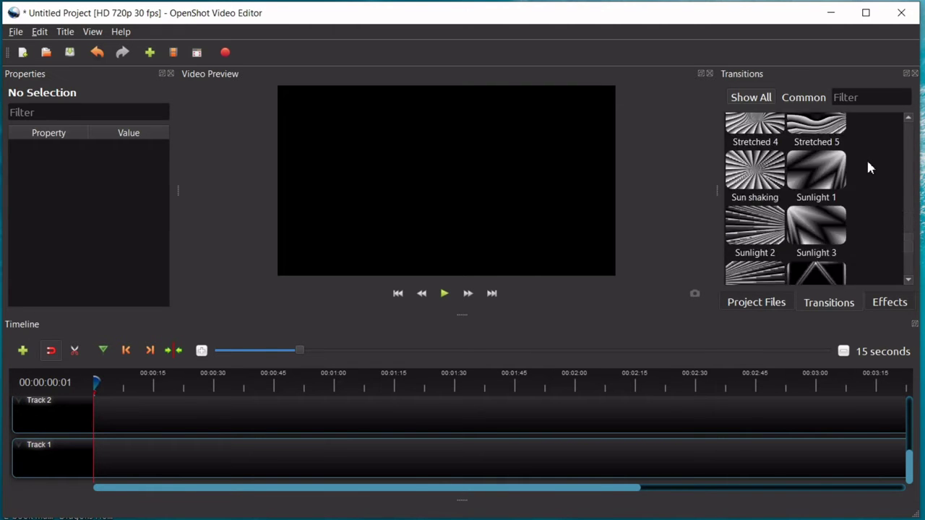
{"action": "scroll", "coordinate": [870, 167], "scroll_direction": "down", "scroll_amount": 10}
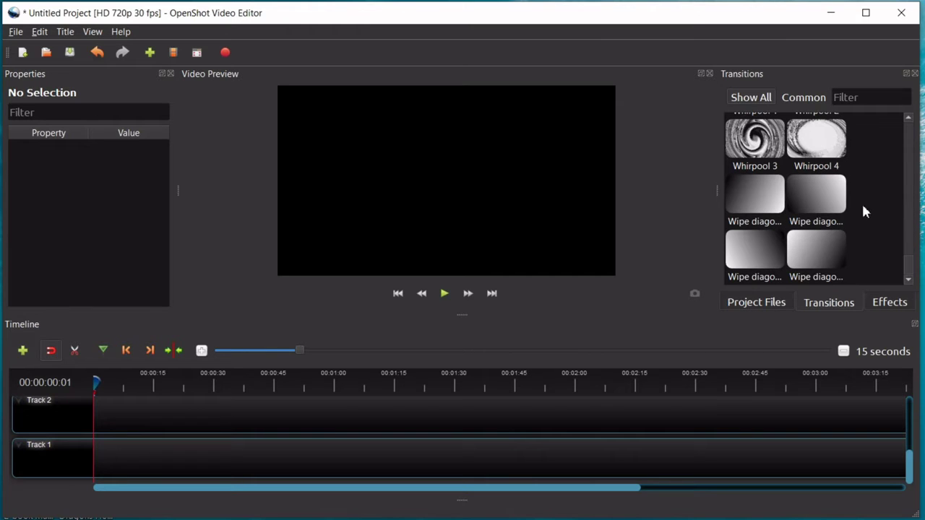
{"action": "scroll", "coordinate": [880, 189], "scroll_direction": "up", "scroll_amount": 3}
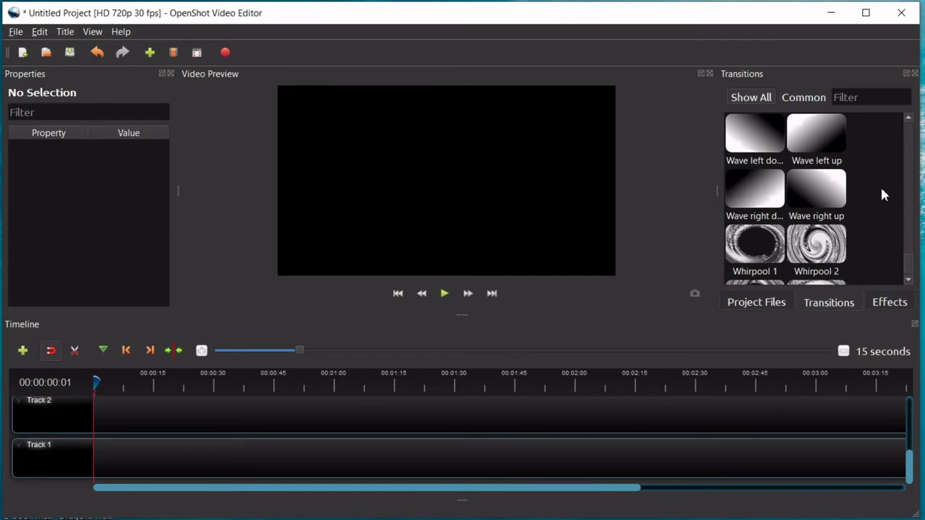
{"action": "scroll", "coordinate": [832, 249], "scroll_direction": "down", "scroll_amount": 2}
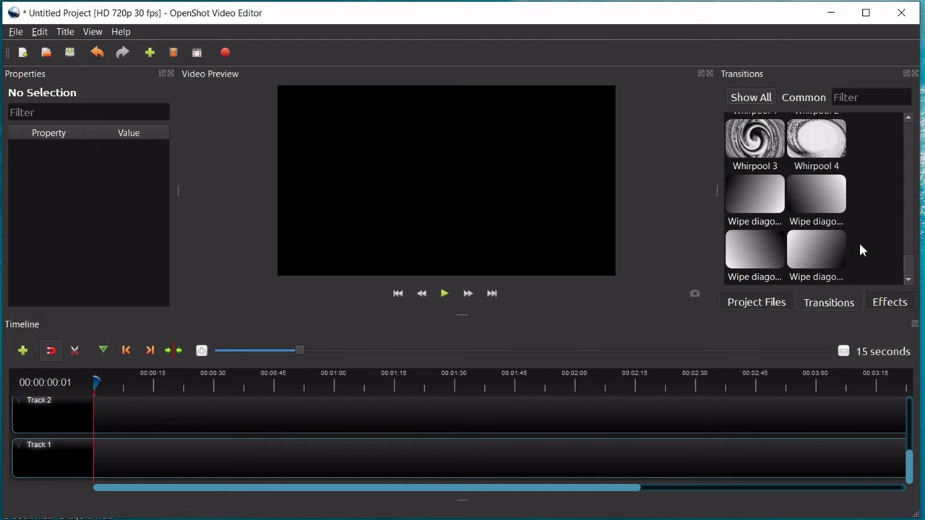
- Show the Effects library and browse effects such as Hue, Negative, Pixelate and Wave
{"action": "left_click", "coordinate": [879, 305]}
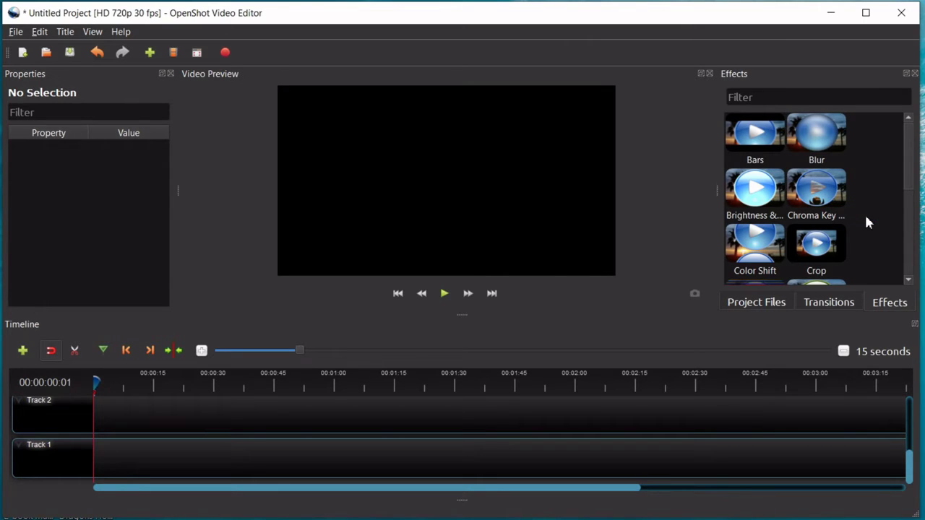
{"action": "scroll", "coordinate": [867, 211], "scroll_direction": "down", "scroll_amount": 3}
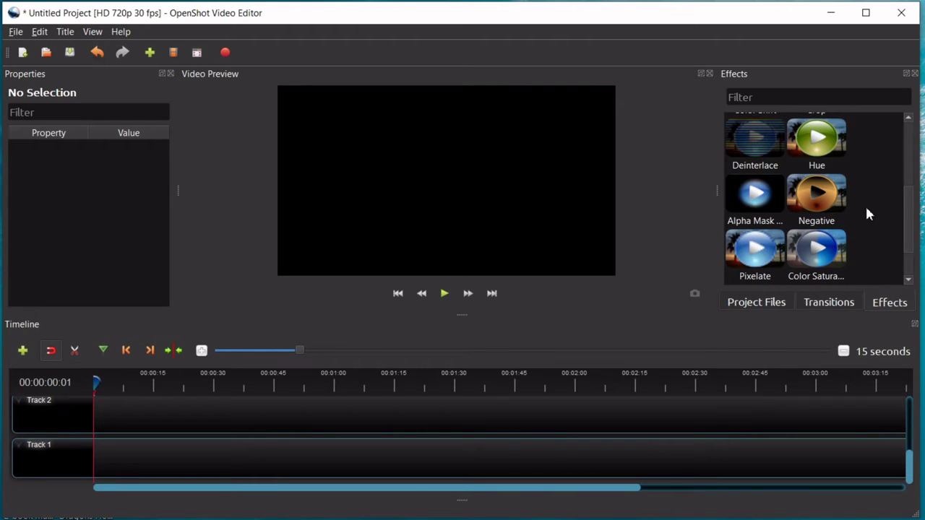
{"action": "scroll", "coordinate": [867, 210], "scroll_direction": "down", "scroll_amount": 1}
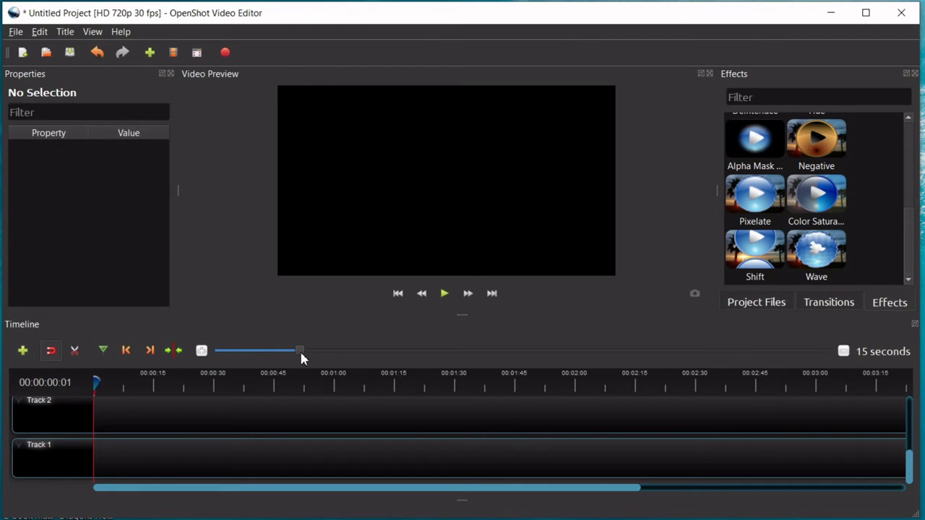
- Zoom the timeline in to 5 seconds, then back out to a 10-second scale
{"action": "left_click_drag", "start_coordinate": [301, 350], "coordinate": [274, 350]}
{"action": "left_click", "coordinate": [203, 351]}
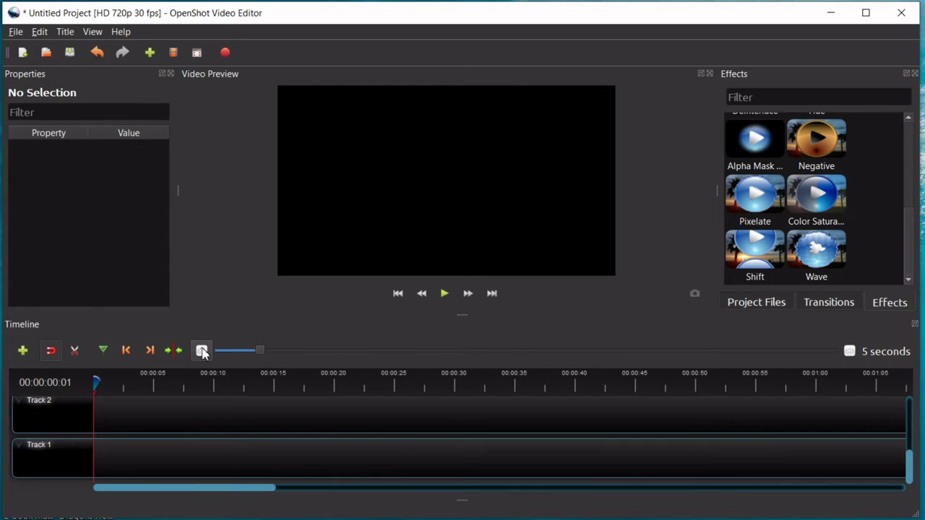
{"action": "left_click", "coordinate": [844, 352]}
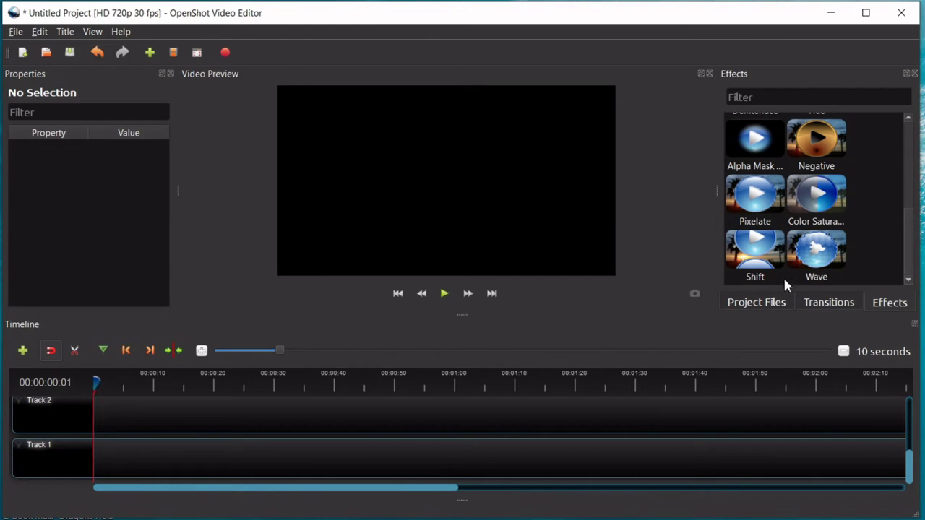
- Place the Spectacula music file on Track 1 and zoom the timeline out to 30 seconds
{"action": "left_click", "coordinate": [768, 305]}
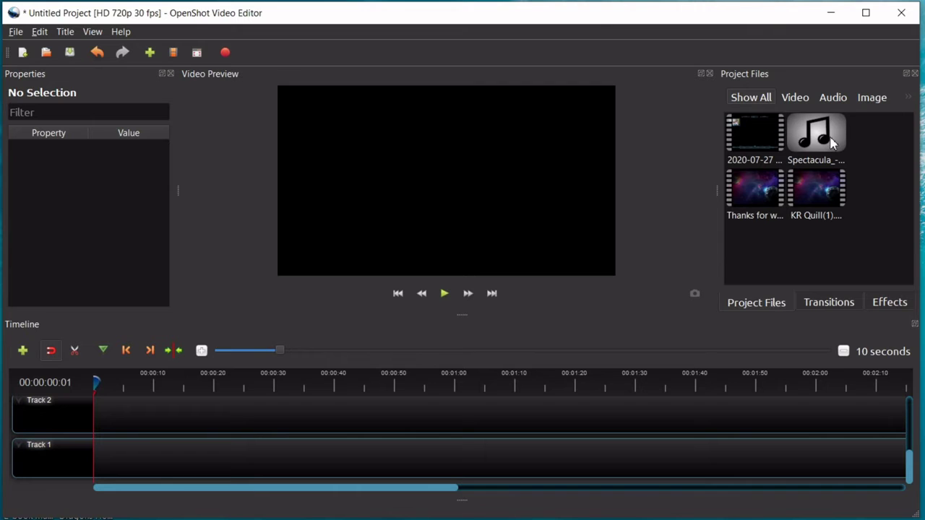
{"action": "left_click_drag", "start_coordinate": [831, 142], "coordinate": [86, 445]}
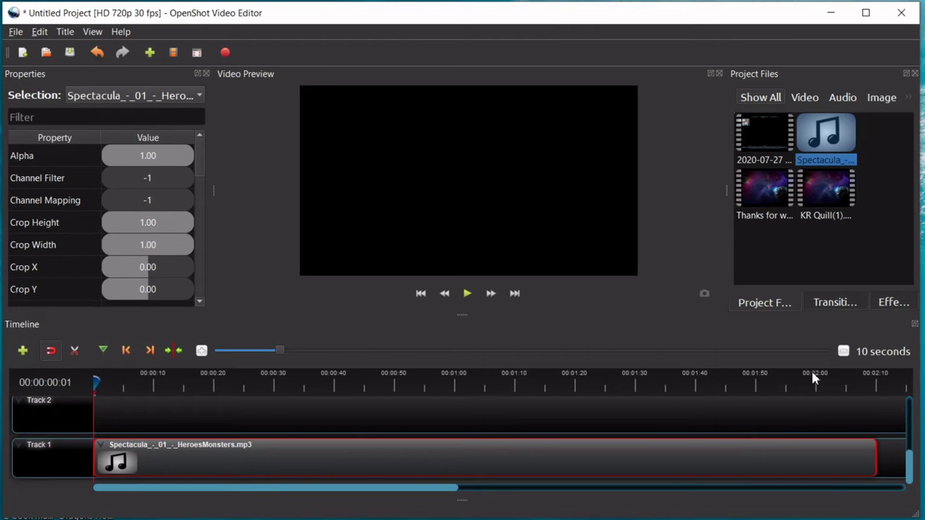
{"action": "left_click", "coordinate": [843, 351]}
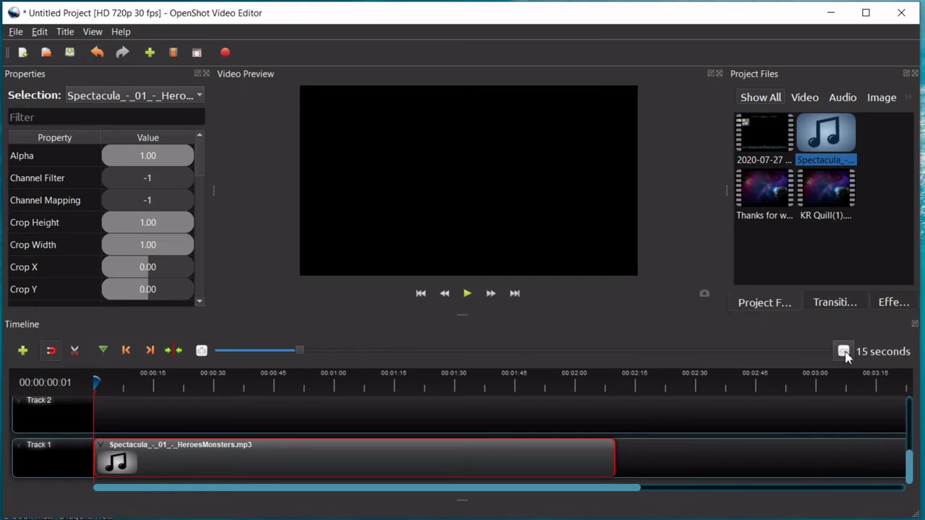
{"action": "left_click", "coordinate": [844, 351]}
{"action": "left_click", "coordinate": [844, 351]}
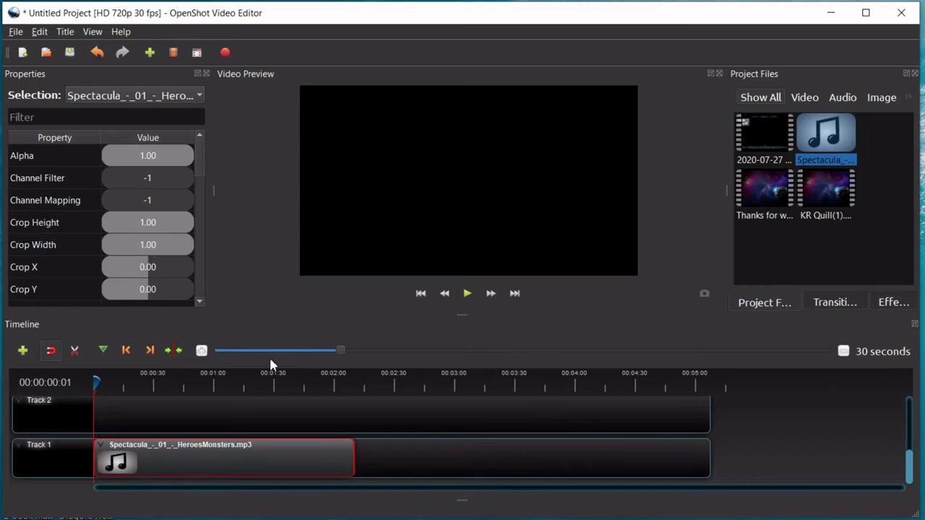
- Zoom the timeline in to a one-second scale and bring up the music clip's context menu
{"action": "left_click", "coordinate": [204, 354]}
{"action": "left_click", "coordinate": [204, 354]}
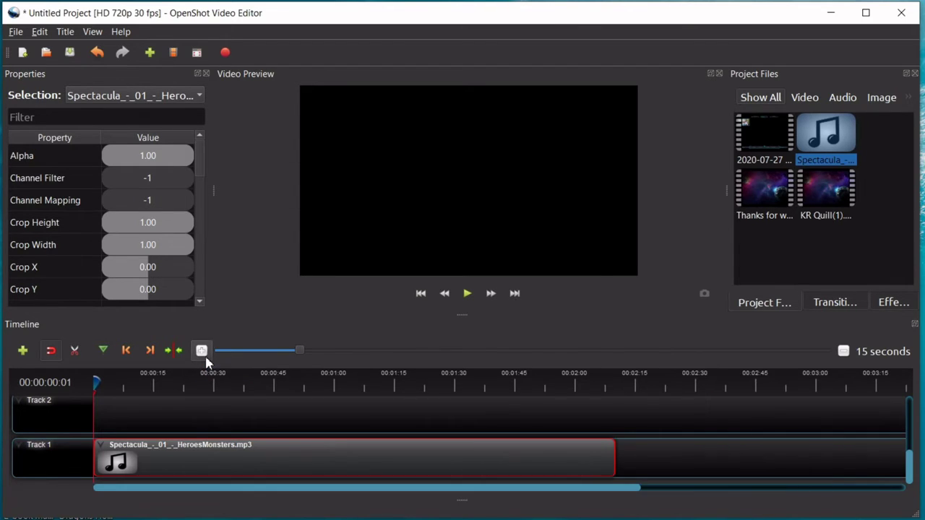
{"action": "left_click", "coordinate": [204, 354]}
{"action": "left_click", "coordinate": [204, 354]}
{"action": "left_click", "coordinate": [204, 354]}
{"action": "left_click", "coordinate": [202, 351]}
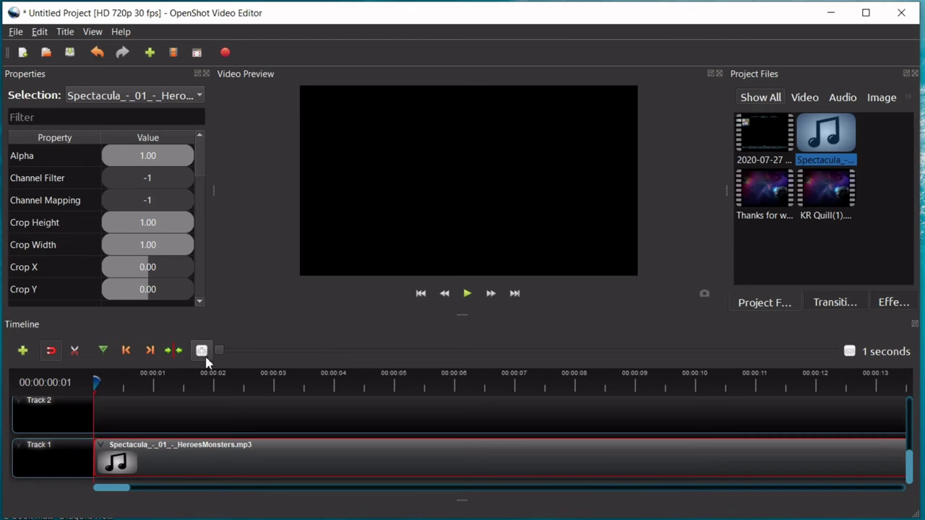
{"action": "right_click", "coordinate": [361, 457]}
- Swap the music clip for KR Quill(1).mp4 followed by Thanks for watching!(1).mp4, butted together
{"action": "left_click", "coordinate": [397, 451]}
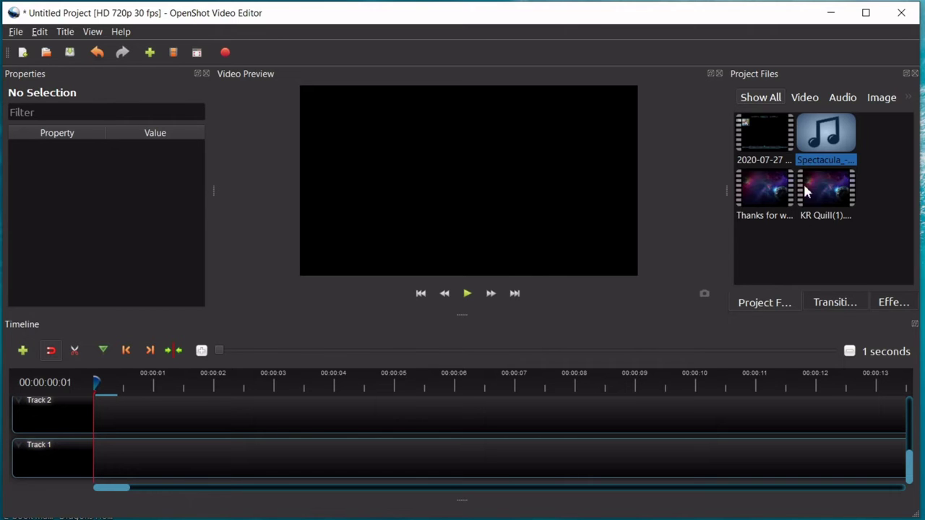
{"action": "left_click_drag", "start_coordinate": [833, 186], "coordinate": [78, 448]}
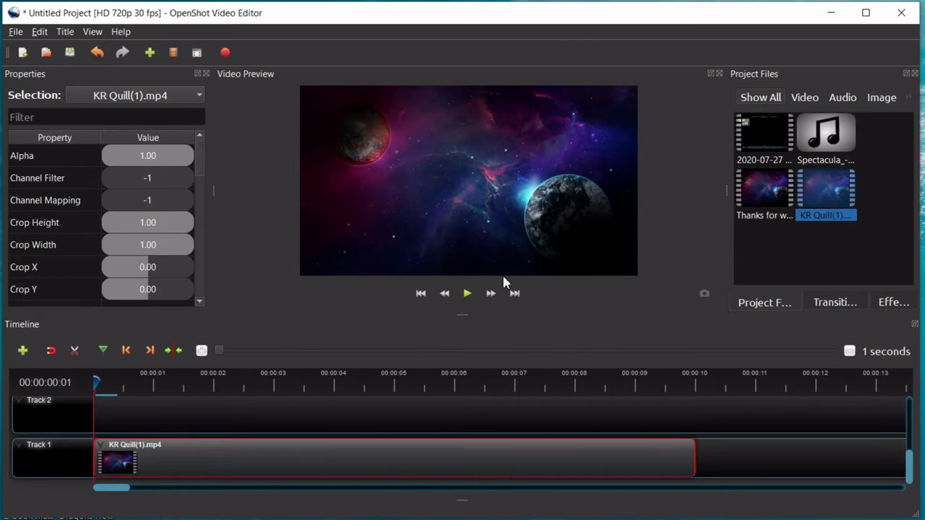
{"action": "left_click_drag", "start_coordinate": [768, 200], "coordinate": [698, 445]}
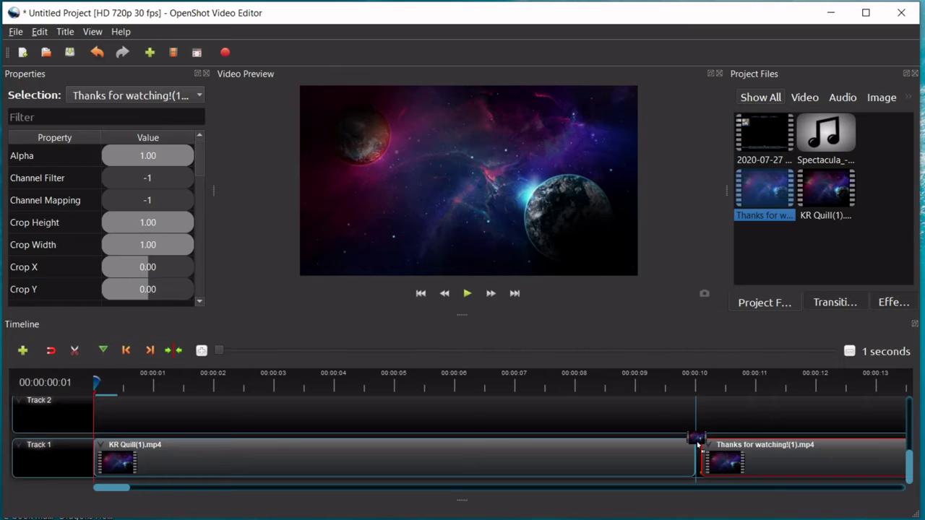
{"action": "mouse_move", "coordinate": [698, 444]}
{"action": "left_mouse_down"}
{"action": "mouse_move", "coordinate": [502, 441]}
{"action": "mouse_move", "coordinate": [444, 426]}
{"action": "mouse_move", "coordinate": [706, 429]}
{"action": "left_mouse_up"}
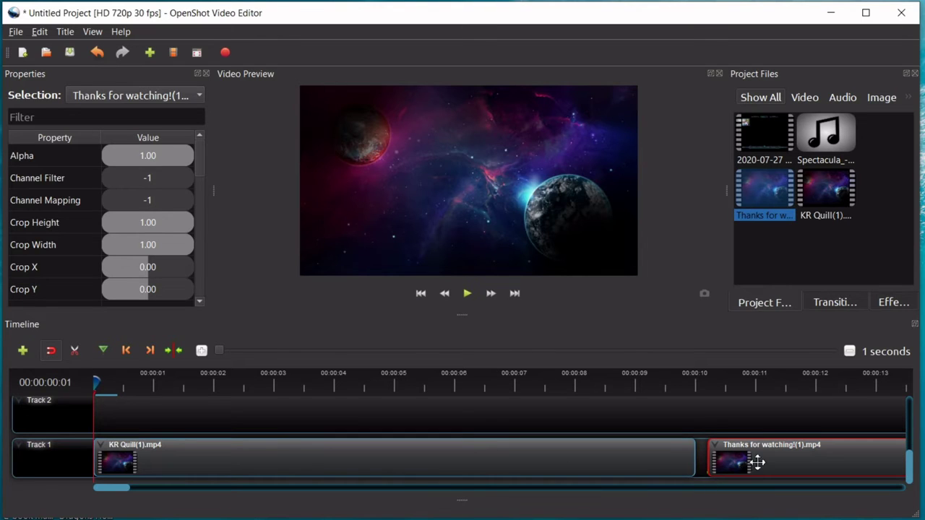
{"action": "left_click_drag", "start_coordinate": [757, 462], "coordinate": [751, 458]}
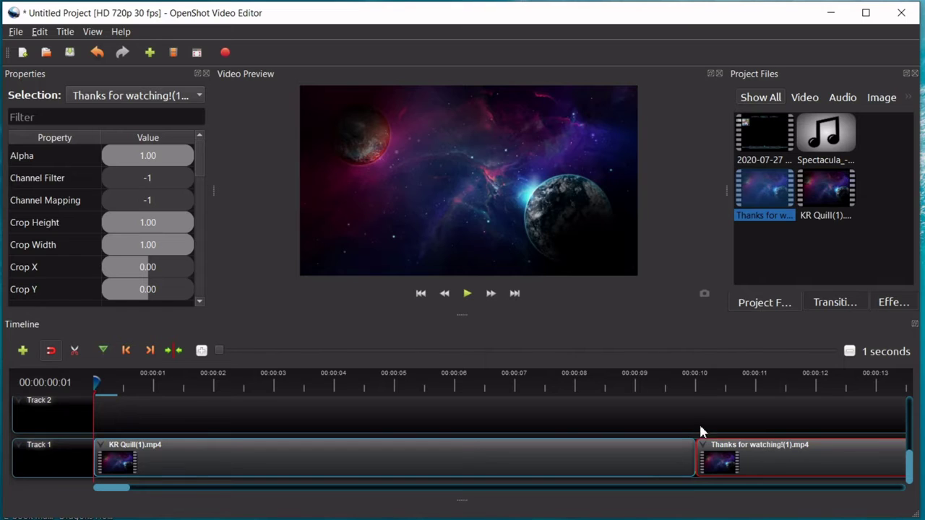
- Razor-cut KR Quill(1).mp4 at about 3.2 seconds and realign both pieces on Track 1
{"action": "left_click", "coordinate": [370, 467]}
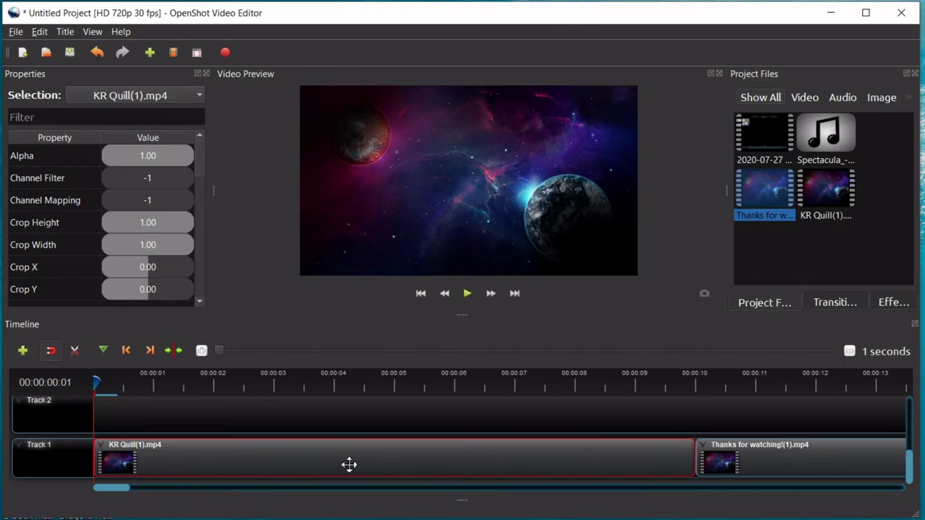
{"action": "key", "text": "ctrl+z"}
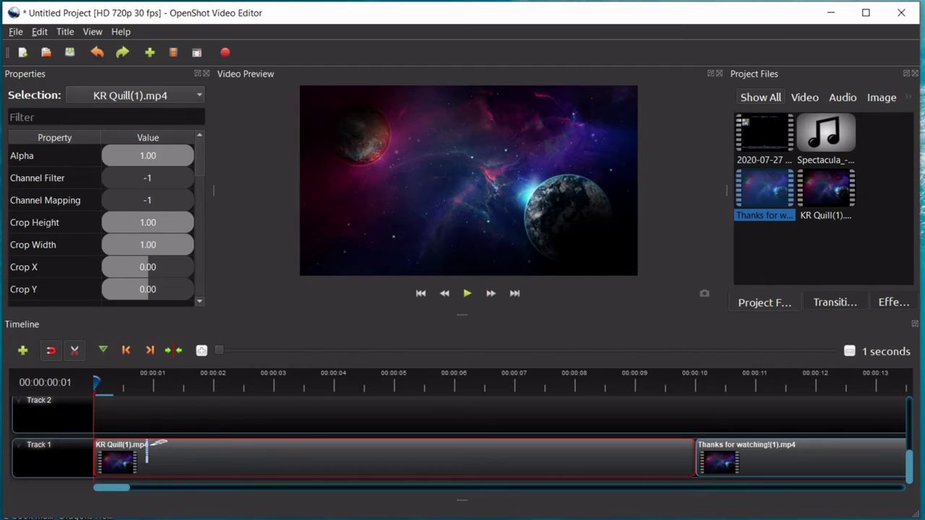
{"action": "left_click", "coordinate": [288, 452]}
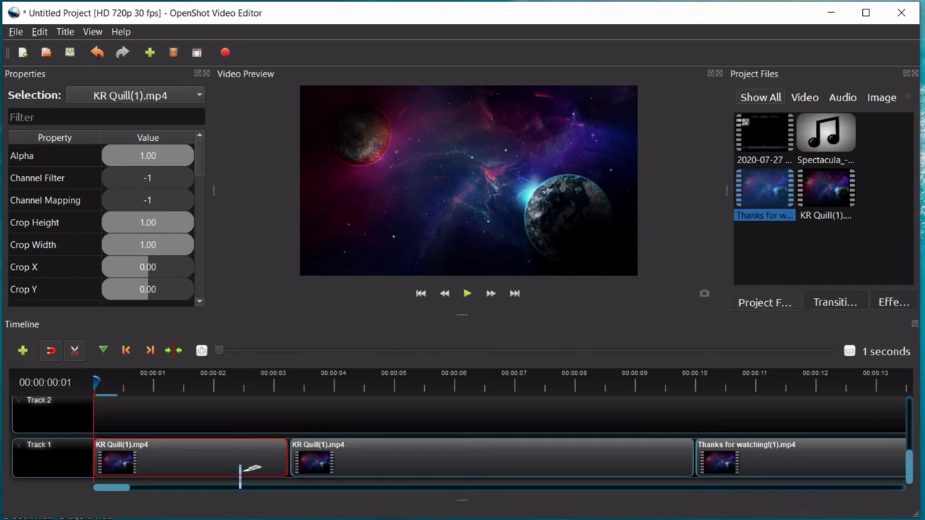
{"action": "left_click", "coordinate": [74, 351]}
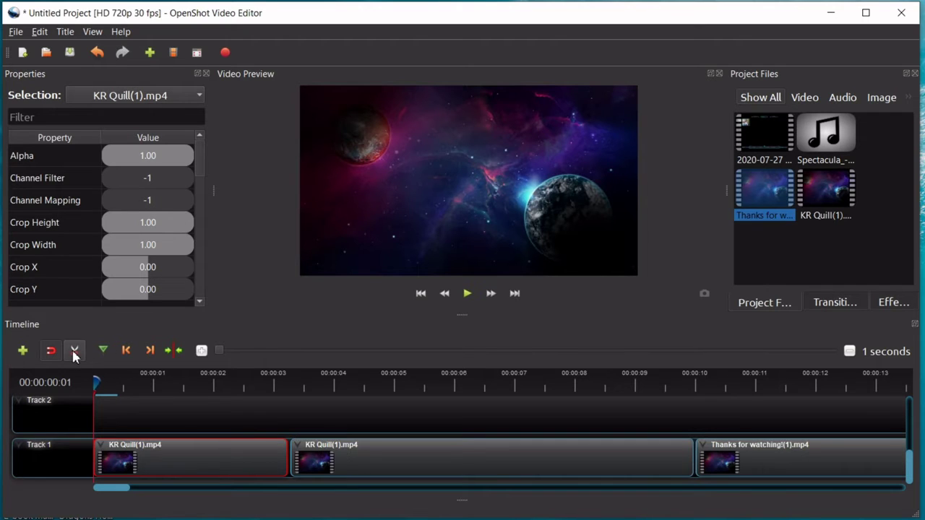
{"action": "mouse_move", "coordinate": [232, 466]}
{"action": "left_mouse_down"}
{"action": "mouse_move", "coordinate": [232, 431]}
{"action": "mouse_move", "coordinate": [231, 454]}
{"action": "left_mouse_up"}
{"action": "mouse_move", "coordinate": [320, 456]}
{"action": "left_mouse_down"}
{"action": "mouse_move", "coordinate": [454, 458]}
{"action": "mouse_move", "coordinate": [326, 465]}
{"action": "left_mouse_up"}
{"action": "left_click", "coordinate": [253, 466]}
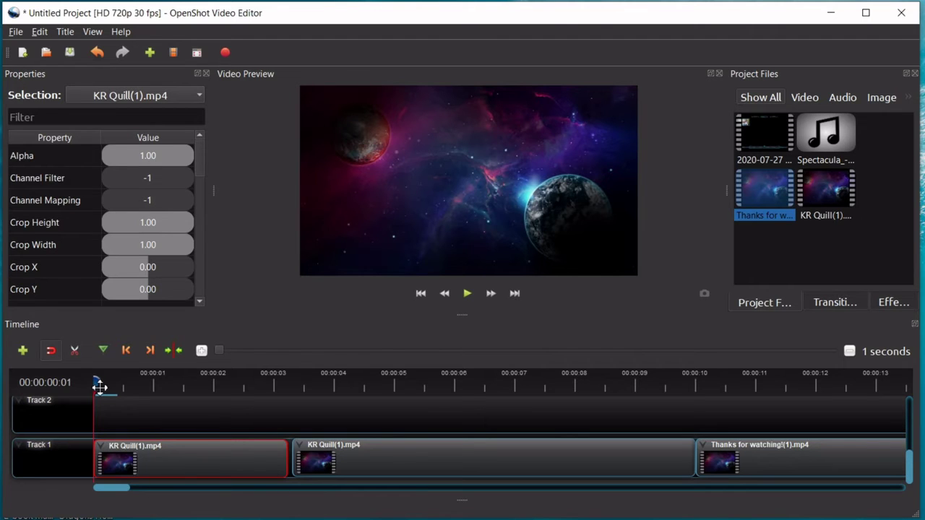
- Set the playhead to 00:00:06:31 on the KR Quill title and centre the timeline on it
{"action": "left_click_drag", "start_coordinate": [99, 387], "coordinate": [472, 383]}
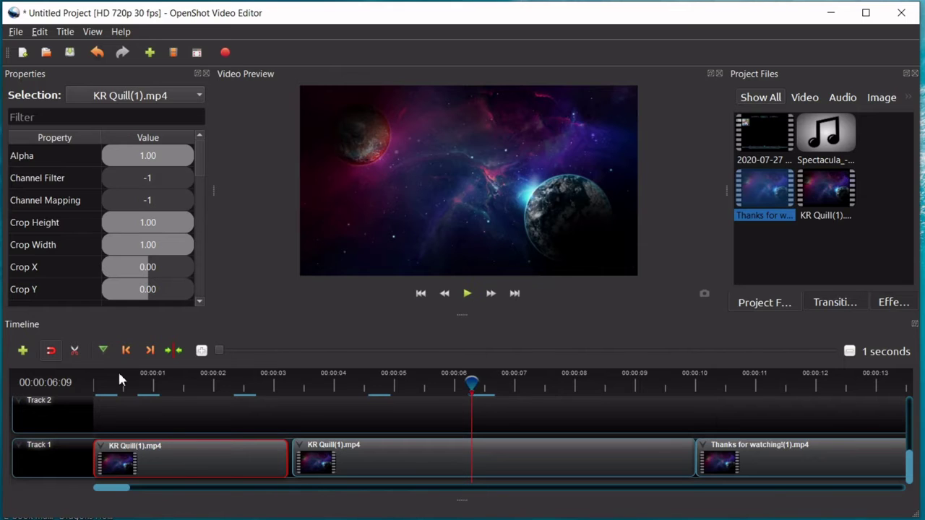
{"action": "left_click_drag", "start_coordinate": [484, 391], "coordinate": [526, 383]}
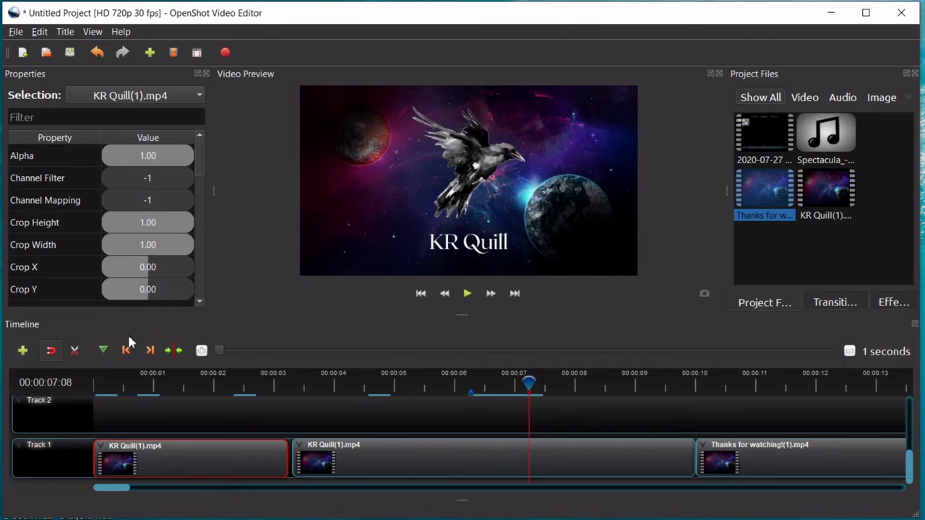
{"action": "left_click", "coordinate": [177, 354]}
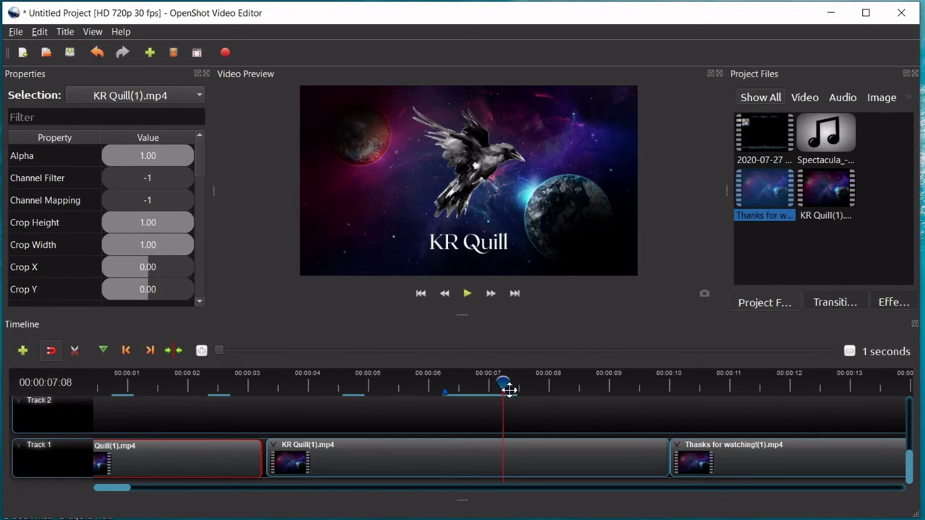
{"action": "left_click_drag", "start_coordinate": [506, 387], "coordinate": [488, 384]}
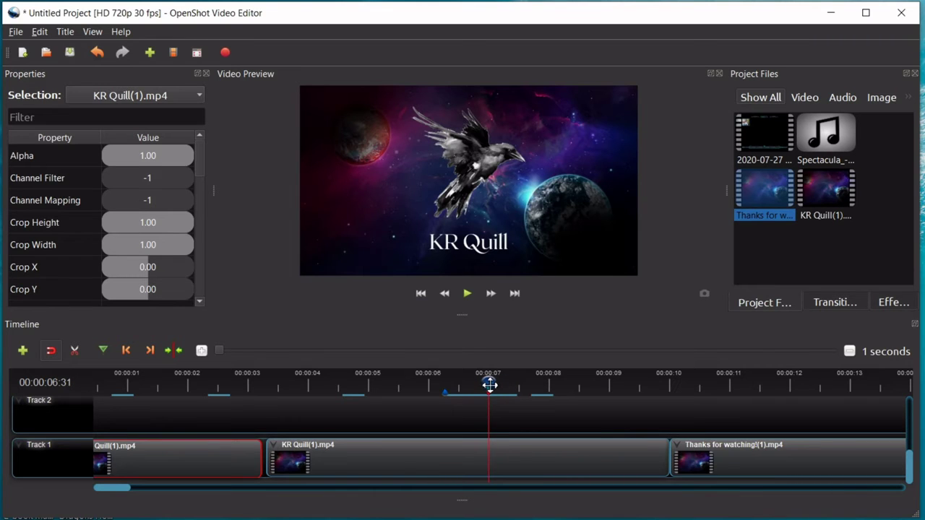
{"action": "left_click", "coordinate": [173, 350]}
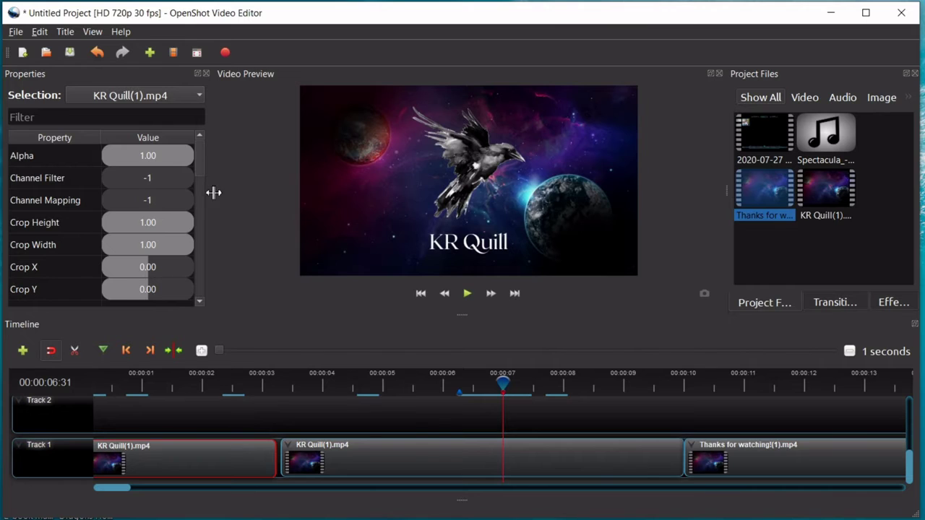
- Widen the Properties panel and review KR Quill's properties, Duration and End 3.23, then undo
{"action": "left_click_drag", "start_coordinate": [214, 192], "coordinate": [621, 198]}
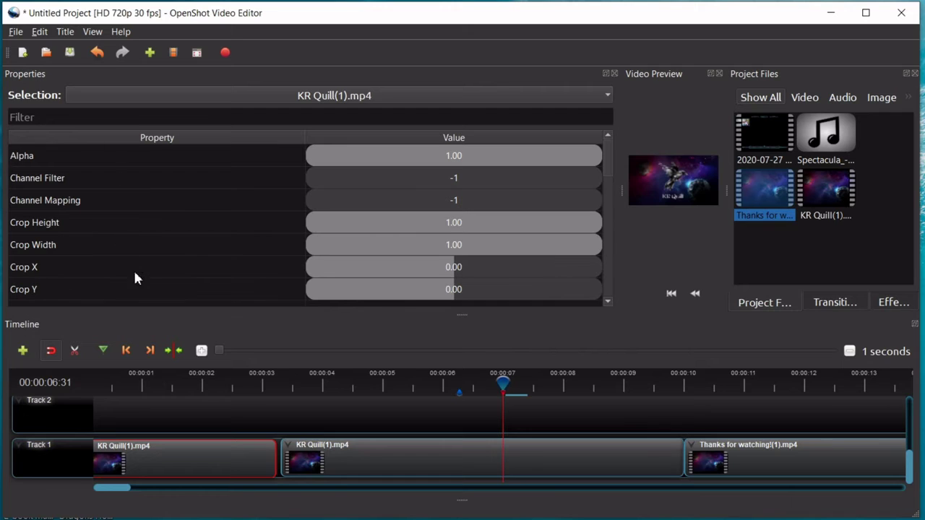
{"action": "left_click", "coordinate": [296, 97]}
{"action": "left_click", "coordinate": [296, 97]}
{"action": "scroll", "coordinate": [206, 170], "scroll_direction": "down", "scroll_amount": 8}
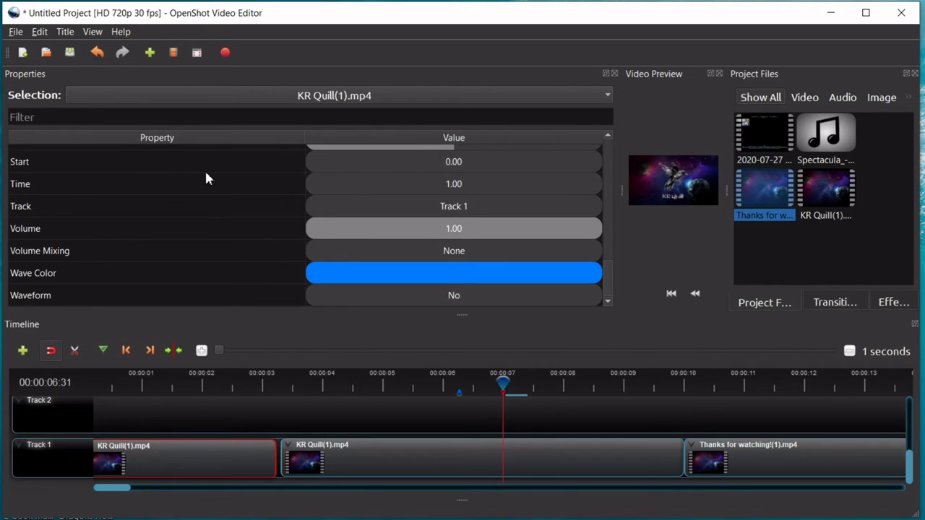
{"action": "scroll", "coordinate": [206, 179], "scroll_direction": "up", "scroll_amount": 8}
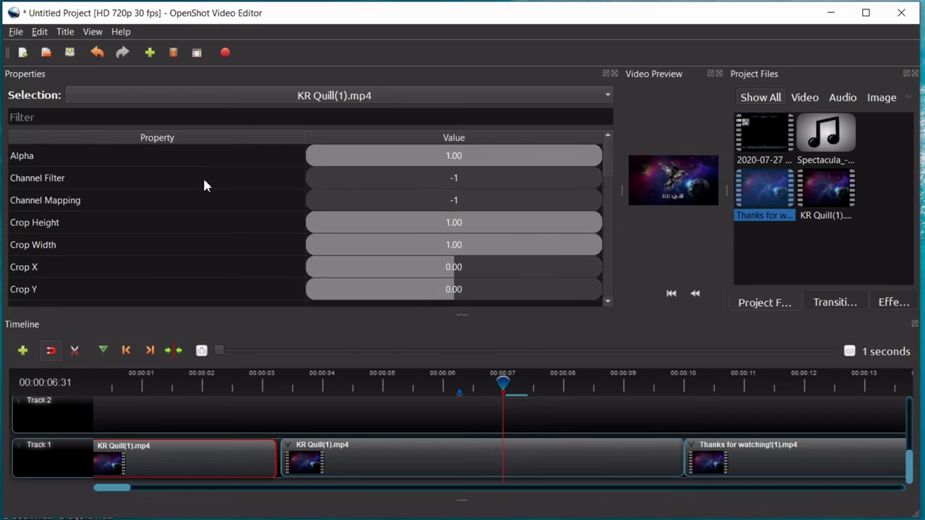
{"action": "scroll", "coordinate": [204, 186], "scroll_direction": "down", "scroll_amount": 1}
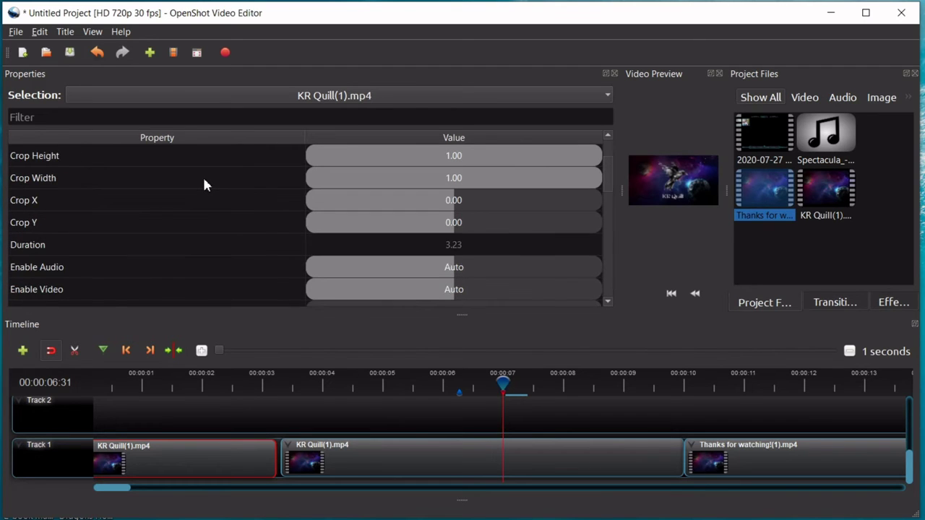
{"action": "key", "text": "ctrl+z"}
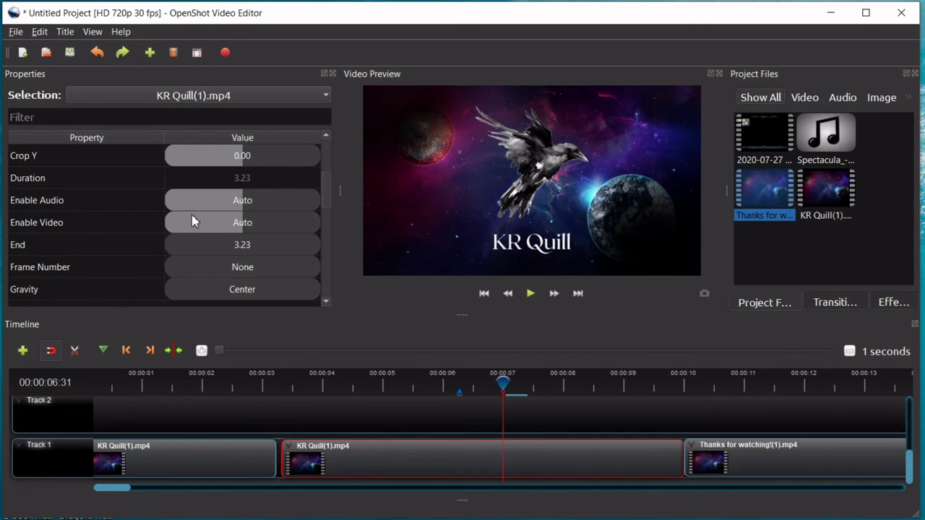
- Dismiss the Enable Audio keyframe menu and scroll down to the Volume 1.00 row
{"action": "right_click", "coordinate": [267, 206]}
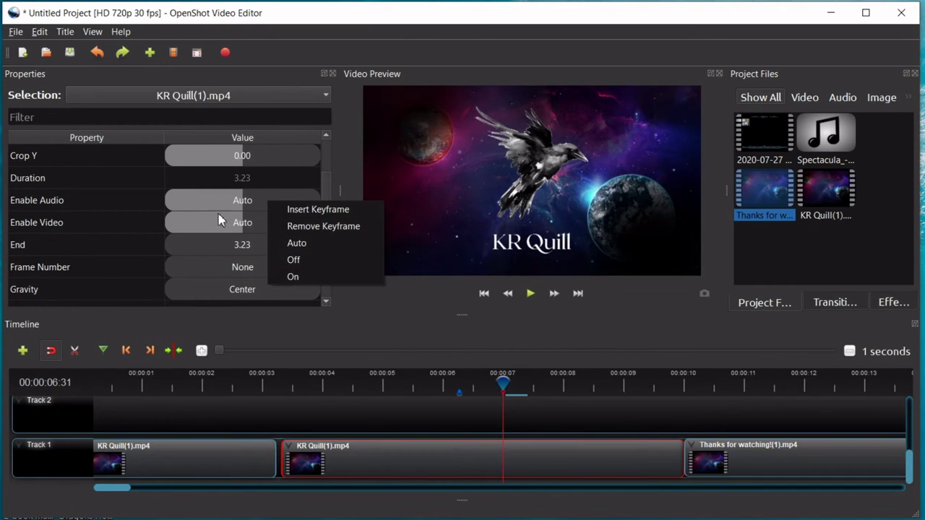
{"action": "left_click", "coordinate": [134, 226]}
{"action": "scroll", "coordinate": [137, 232], "scroll_direction": "down", "scroll_amount": 1}
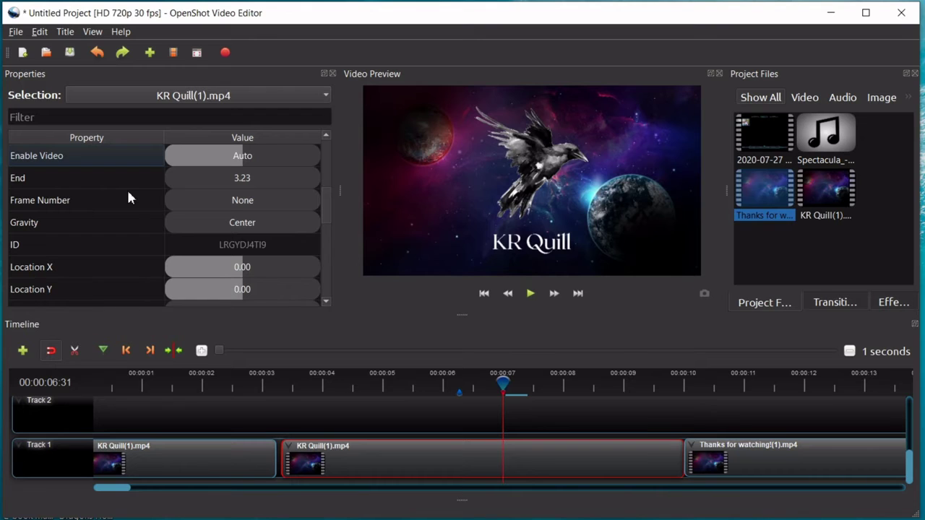
{"action": "scroll", "coordinate": [128, 204], "scroll_direction": "down", "scroll_amount": 1}
{"action": "scroll", "coordinate": [128, 204], "scroll_direction": "down", "scroll_amount": 2}
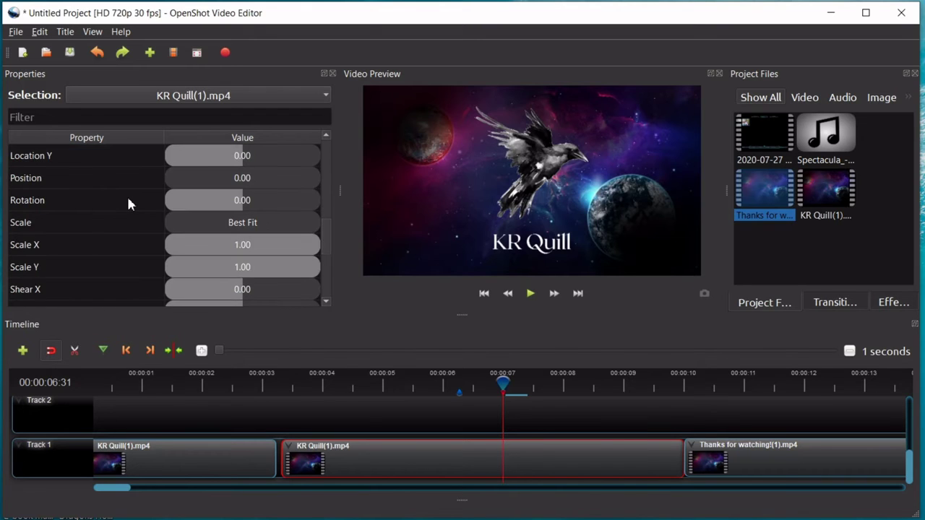
{"action": "scroll", "coordinate": [128, 204], "scroll_direction": "down", "scroll_amount": 1}
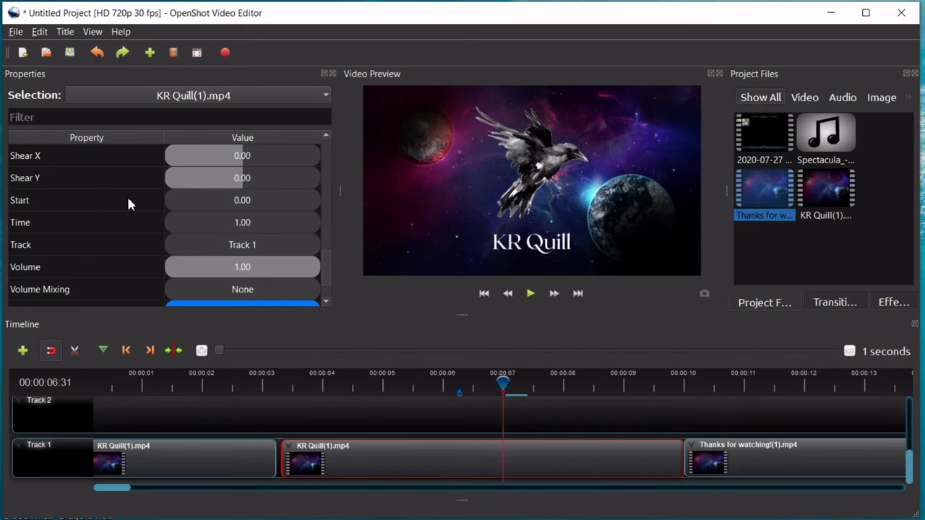
{"action": "scroll", "coordinate": [127, 204], "scroll_direction": "down", "scroll_amount": 1}
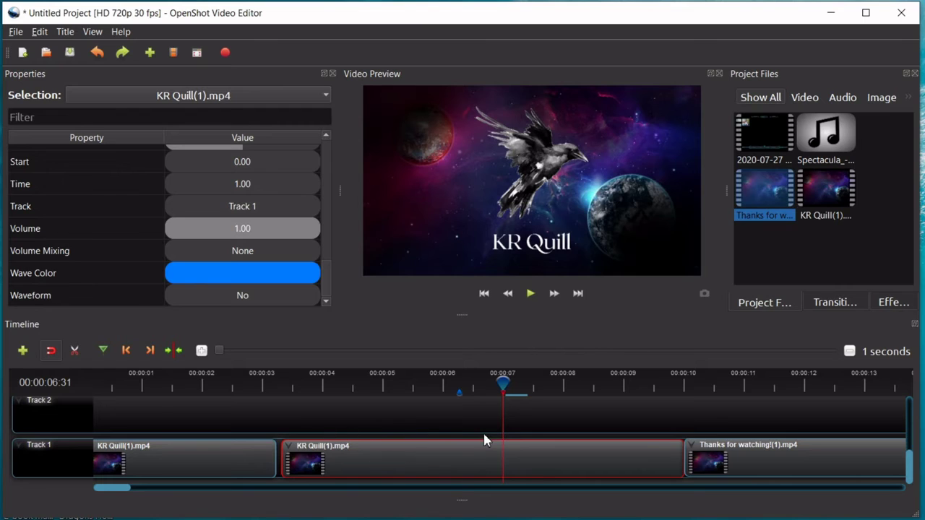
- Lower the second KR Quill(1).mp4 piece's Volume from 1.00 to 0.10
{"action": "left_click_drag", "start_coordinate": [306, 231], "coordinate": [180, 228]}
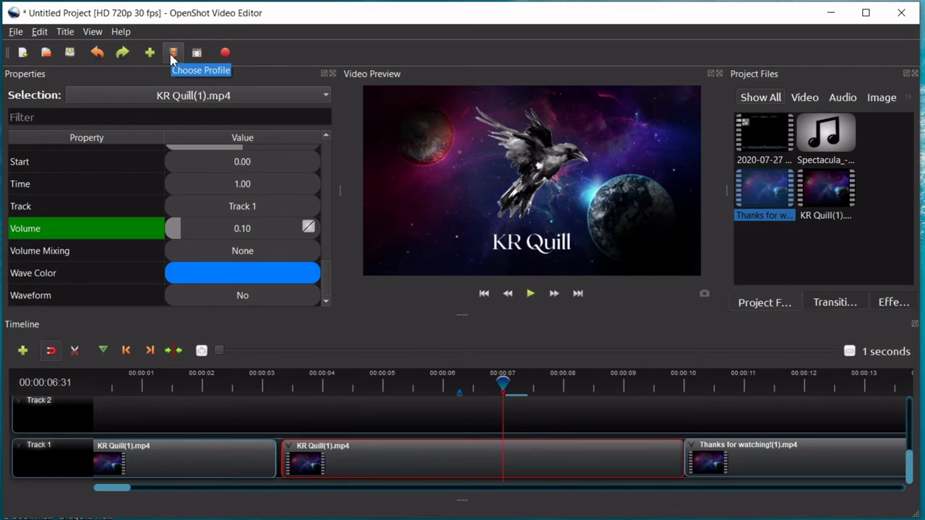
- Switch the project profile to HD 720p 23.98 fps (1280x720), then scroll back to Track 1
{"action": "left_click", "coordinate": [173, 54]}
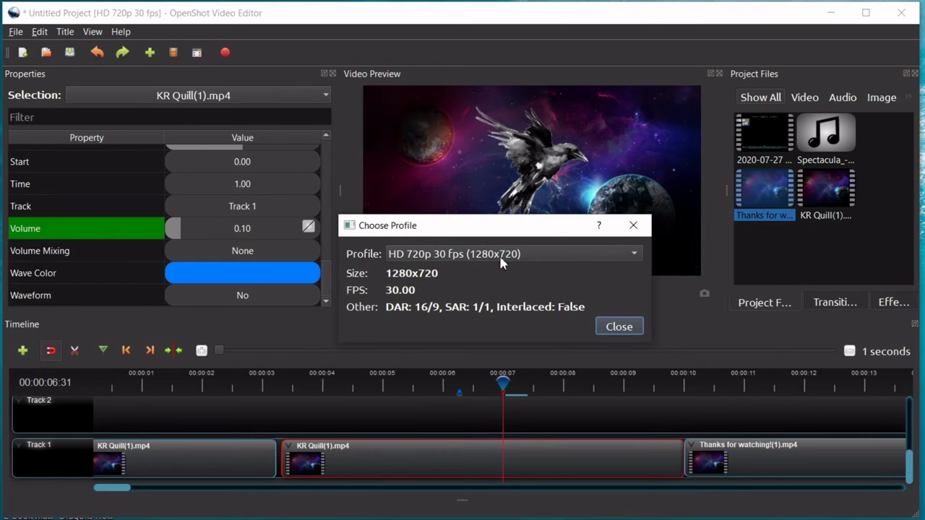
{"action": "left_click", "coordinate": [632, 256]}
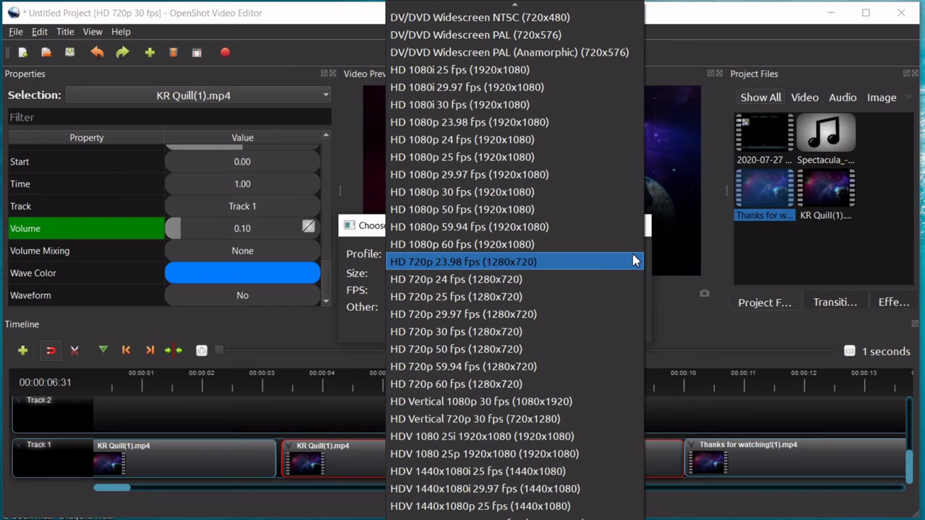
{"action": "left_click", "coordinate": [633, 261]}
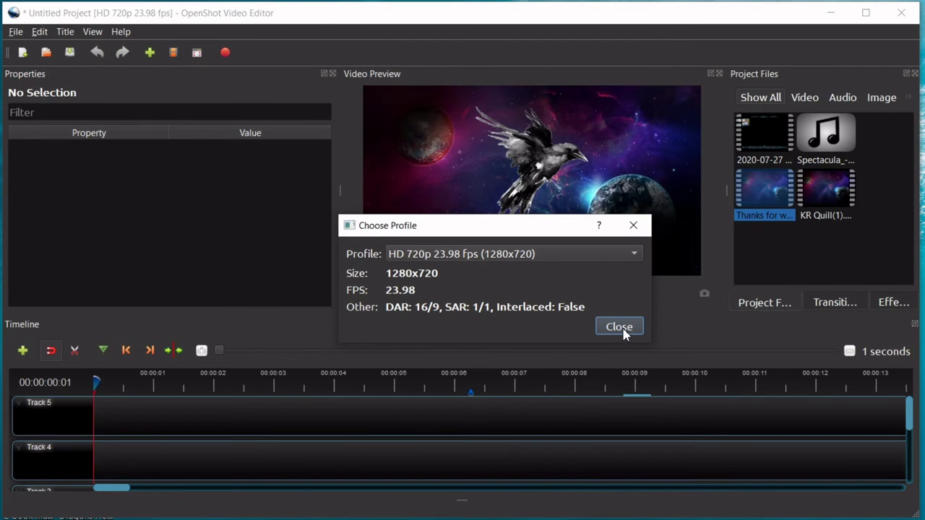
{"action": "left_click", "coordinate": [619, 327]}
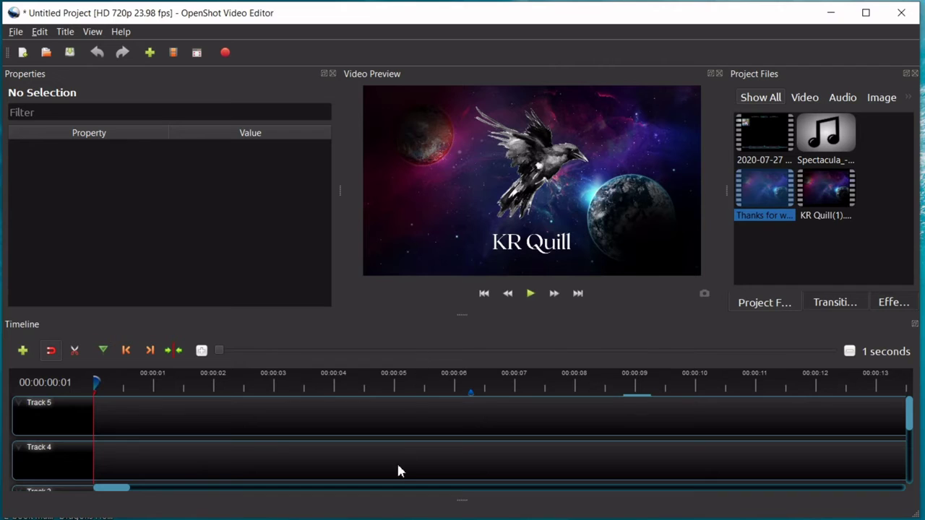
{"action": "scroll", "coordinate": [401, 471], "scroll_direction": "down", "scroll_amount": 3}
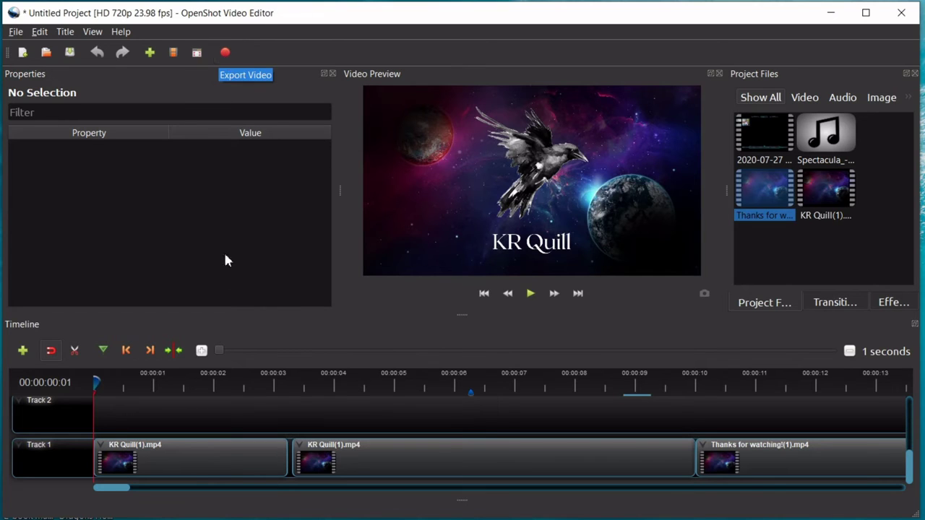
- Remove both KR Quill(1).mp4 pieces and the Thanks for watching!(1).mp4 clip from Track 1
{"action": "right_click", "coordinate": [242, 456]}
{"action": "left_click", "coordinate": [272, 447]}
{"action": "left_click", "coordinate": [386, 455]}
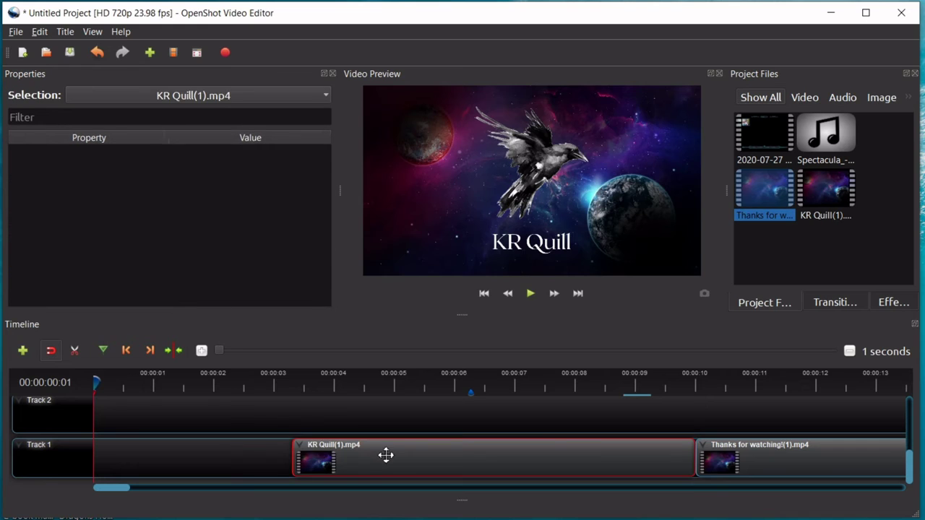
{"action": "right_click", "coordinate": [386, 454]}
{"action": "left_click", "coordinate": [433, 447]}
{"action": "left_click", "coordinate": [731, 464]}
{"action": "right_click", "coordinate": [733, 462]}
{"action": "left_click", "coordinate": [763, 454]}
- Delete the blue marker from the timeline ruler
{"action": "mouse_move", "coordinate": [104, 493]}
{"action": "left_mouse_down"}
{"action": "mouse_move", "coordinate": [219, 498]}
{"action": "mouse_move", "coordinate": [114, 498]}
{"action": "left_mouse_up"}
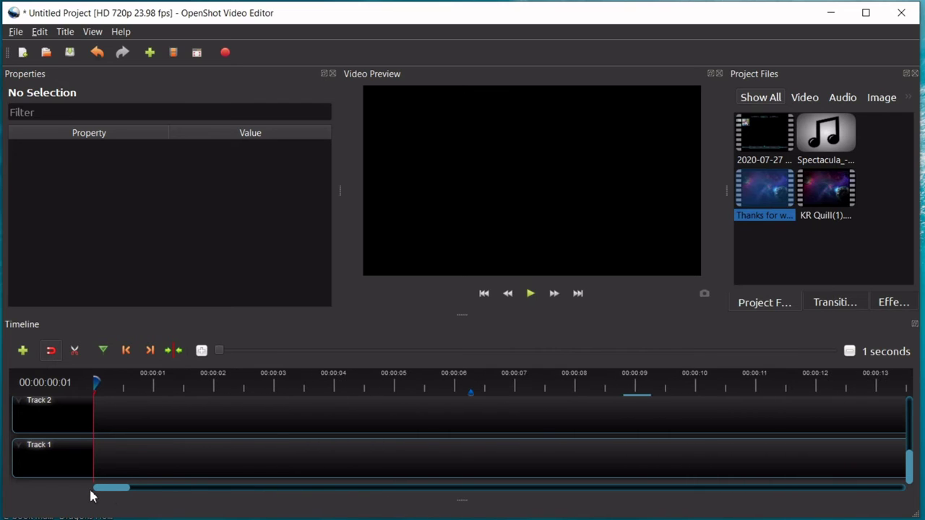
{"action": "right_click", "coordinate": [470, 394]}
{"action": "left_click", "coordinate": [506, 402]}
{"action": "left_click", "coordinate": [838, 235]}
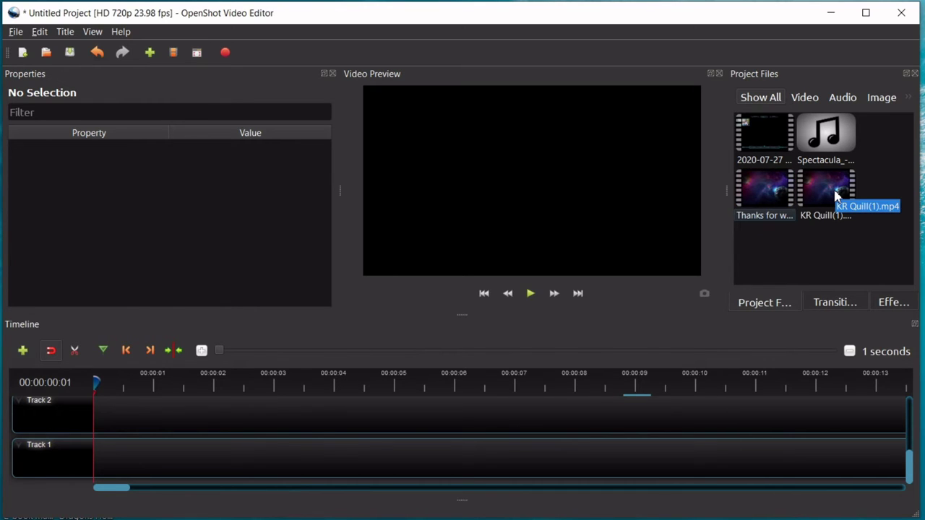
- Place KR Quill(1).mp4 at the start of Track 1 and preview the roughly 10-second intro
{"action": "left_click", "coordinate": [836, 197]}
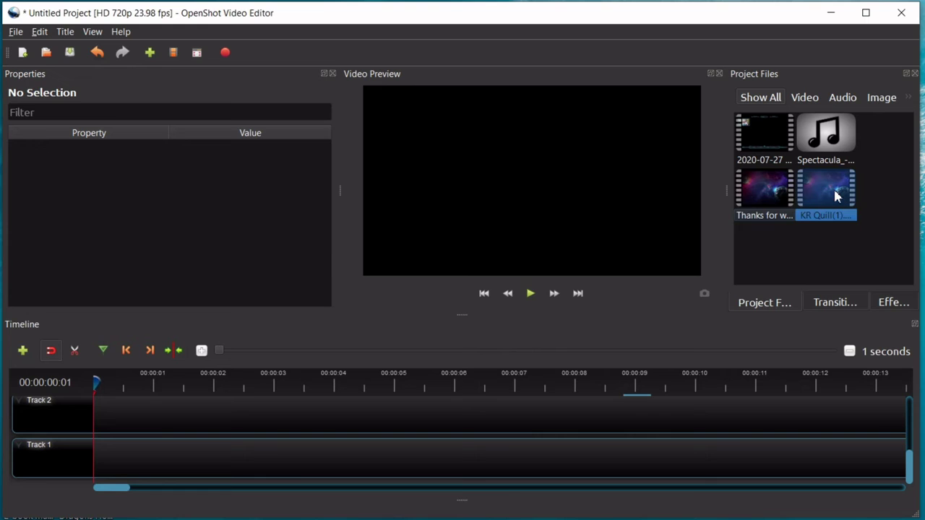
{"action": "left_click_drag", "start_coordinate": [836, 197], "coordinate": [117, 448]}
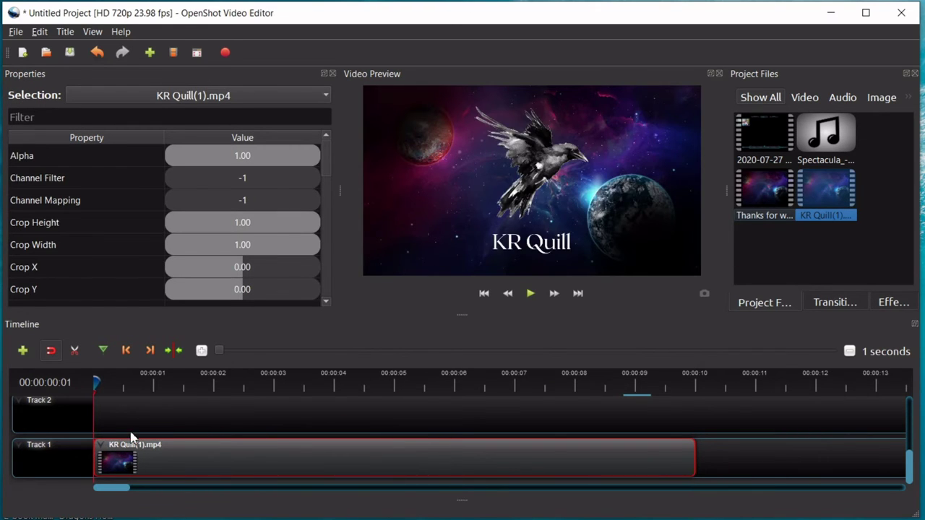
{"action": "left_click", "coordinate": [531, 294]}
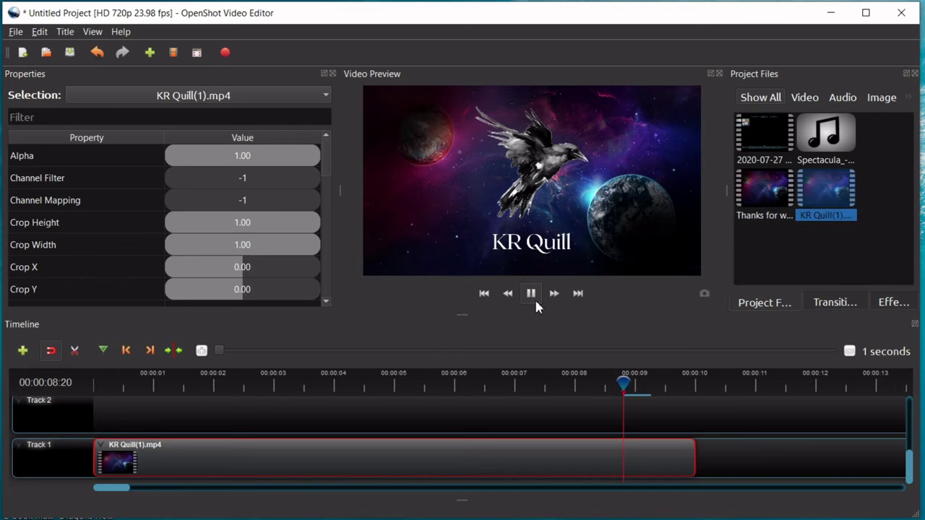
{"action": "left_click", "coordinate": [484, 293]}
{"action": "left_click", "coordinate": [531, 294]}
{"action": "left_click", "coordinate": [529, 294]}
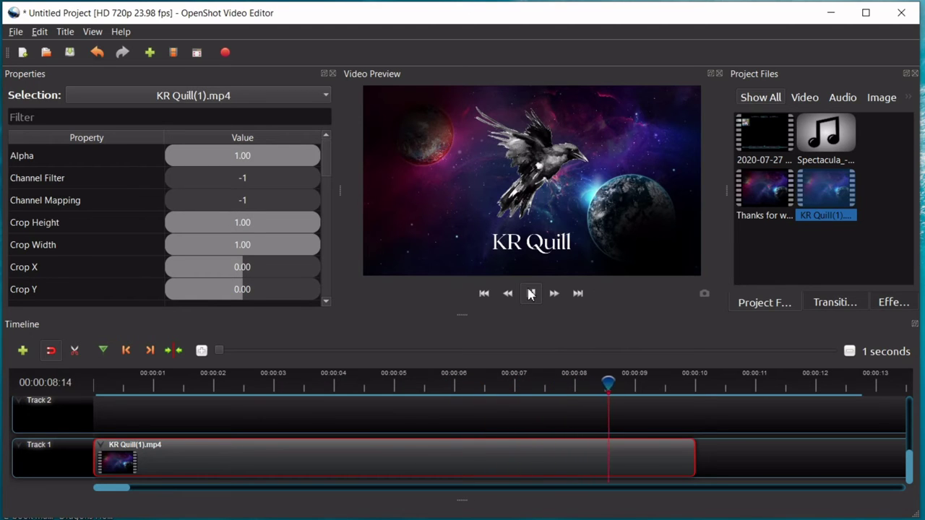
{"action": "left_click", "coordinate": [531, 293]}
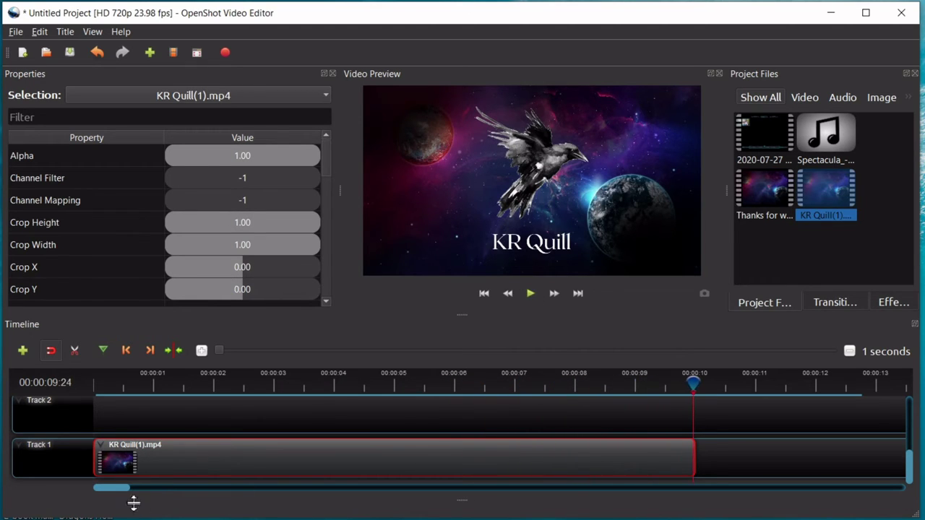
{"action": "left_click_drag", "start_coordinate": [120, 490], "coordinate": [141, 494]}
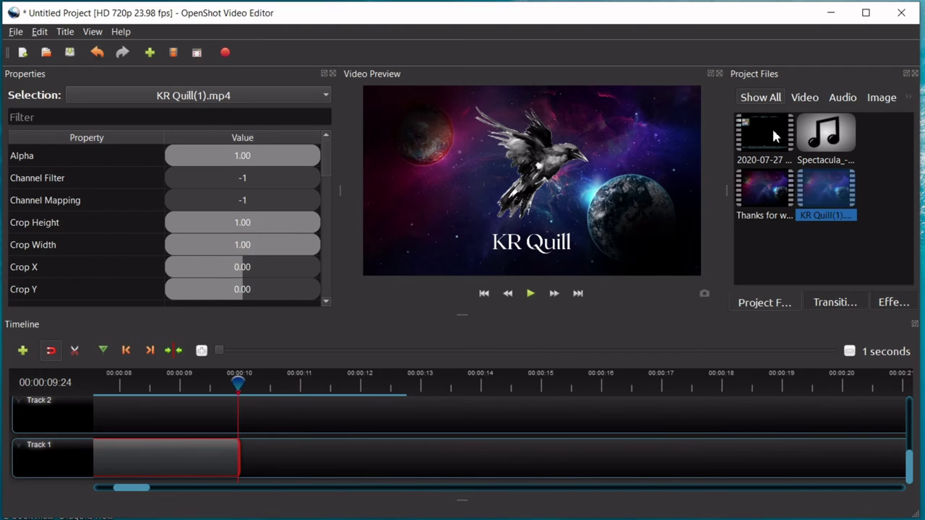
{"action": "left_click_drag", "start_coordinate": [771, 129], "coordinate": [304, 463]}
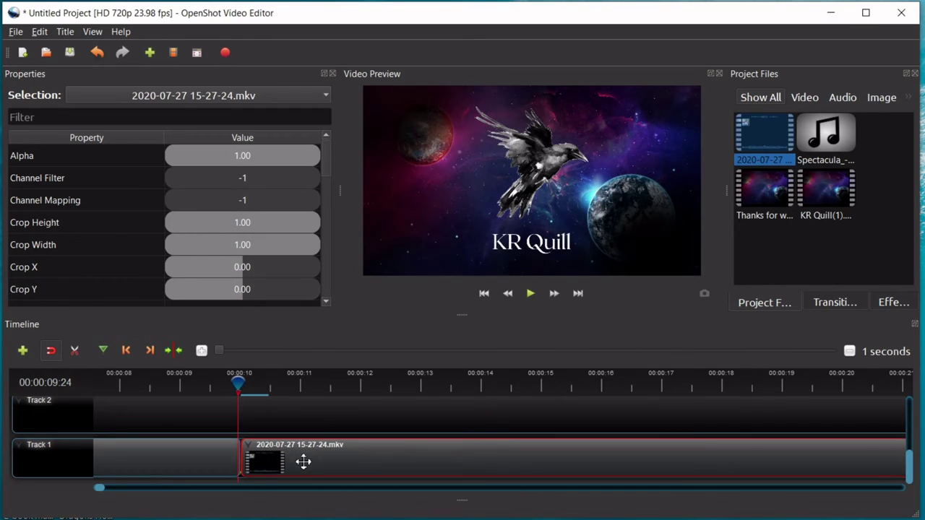
{"action": "left_click", "coordinate": [532, 294]}
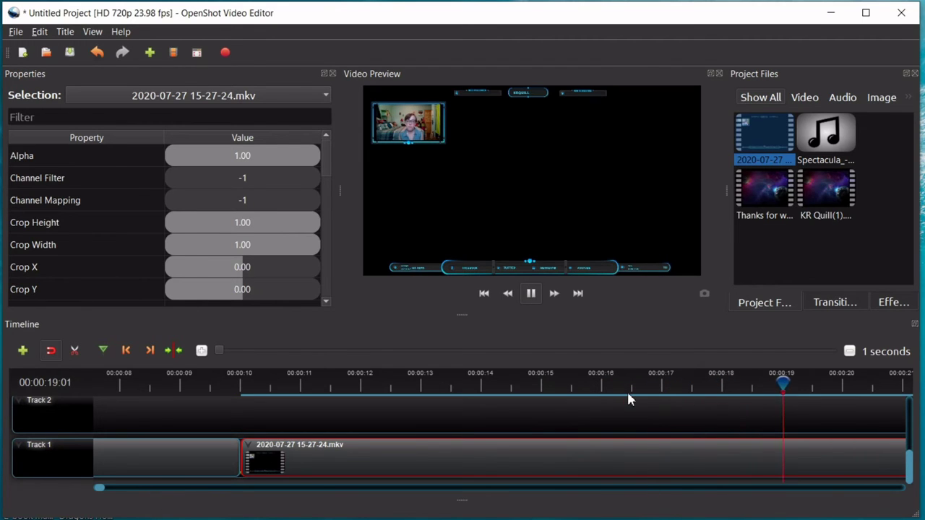
- Play the gameplay, pause at the EA logo, and set the playhead to about 00:00:29:24
{"action": "left_click", "coordinate": [177, 351]}
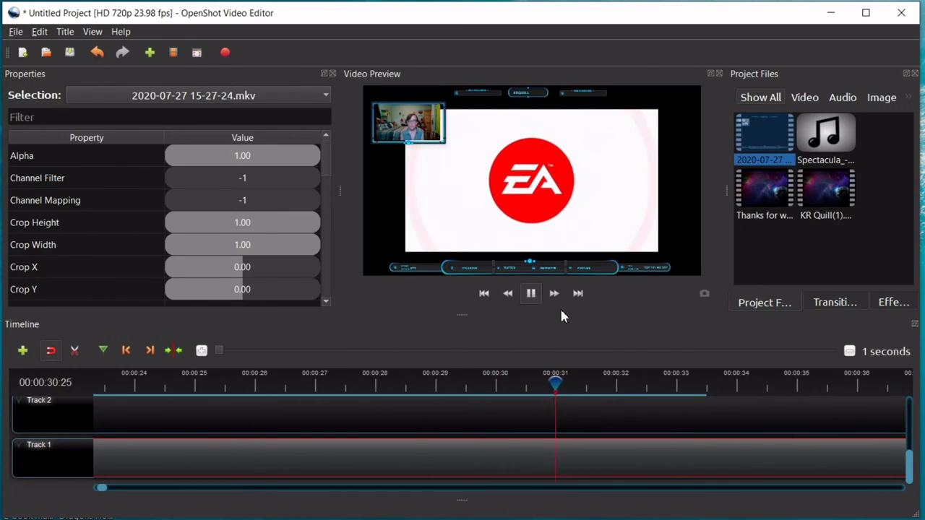
{"action": "left_click", "coordinate": [533, 293]}
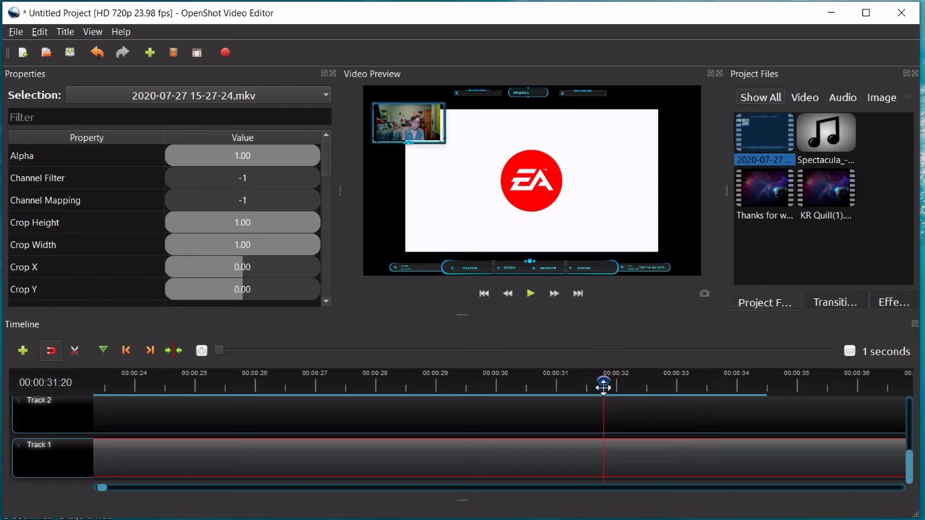
{"action": "left_click_drag", "start_coordinate": [605, 391], "coordinate": [483, 381]}
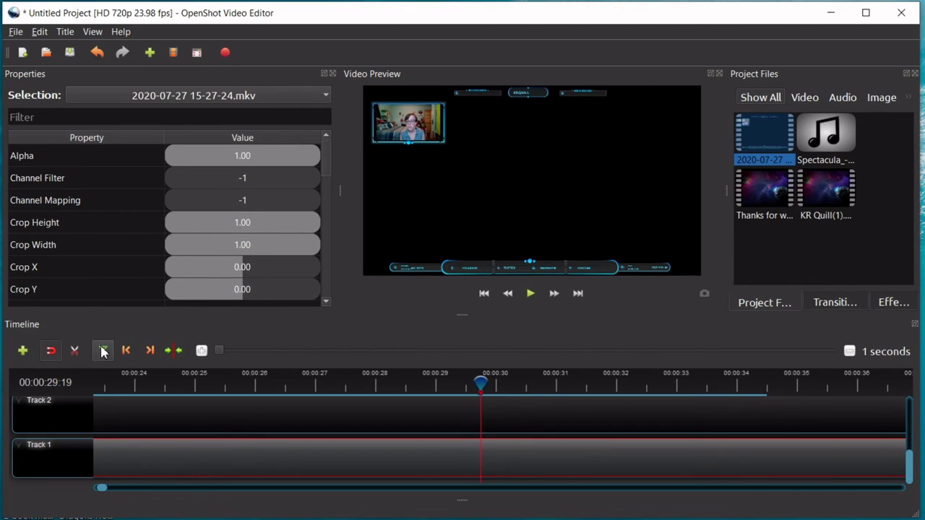
{"action": "mouse_move", "coordinate": [481, 383]}
{"action": "left_mouse_down"}
{"action": "mouse_move", "coordinate": [518, 387]}
{"action": "mouse_move", "coordinate": [495, 383]}
{"action": "left_mouse_up"}
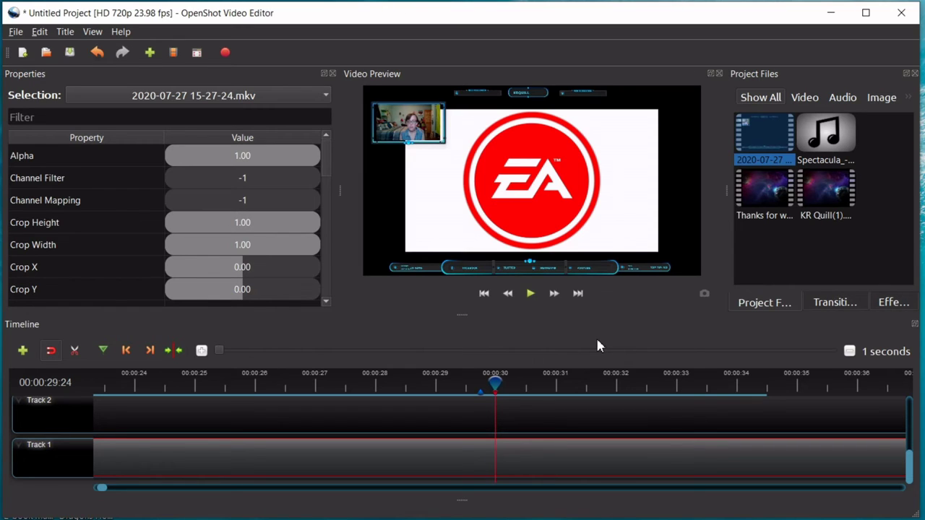
- Set the timeline zoom to 45 seconds so the whole gameplay recording is visible
{"action": "left_click", "coordinate": [711, 348]}
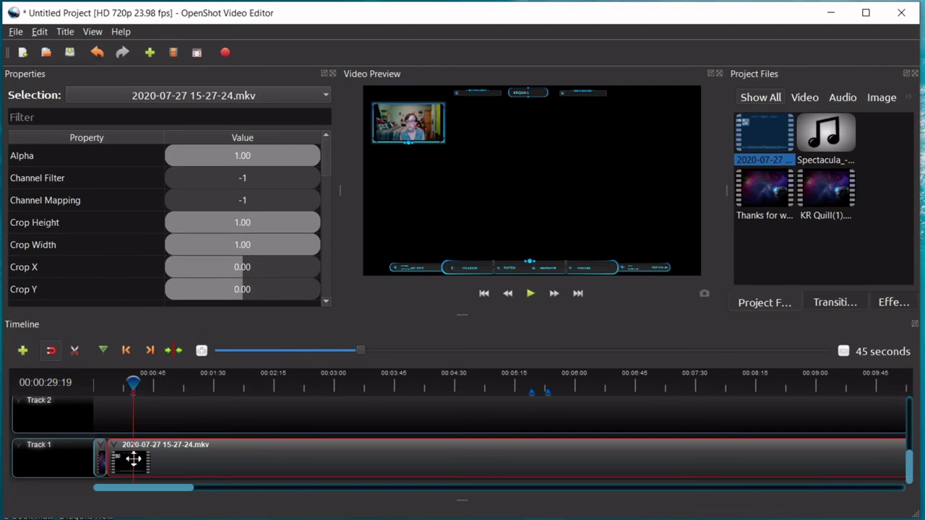
- Slice the gameplay clip at about 29.8 seconds using Keep Right Side
{"action": "right_click", "coordinate": [133, 458]}
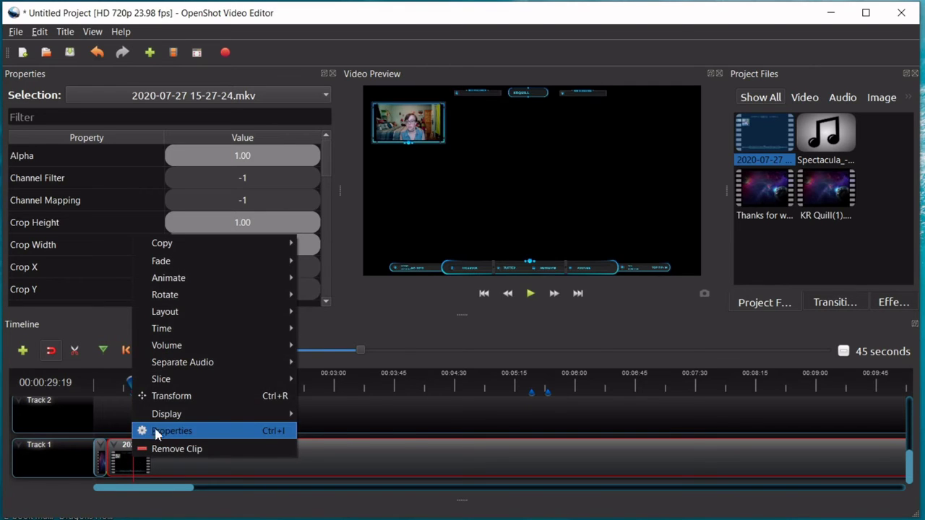
{"action": "mouse_move", "coordinate": [185, 386]}
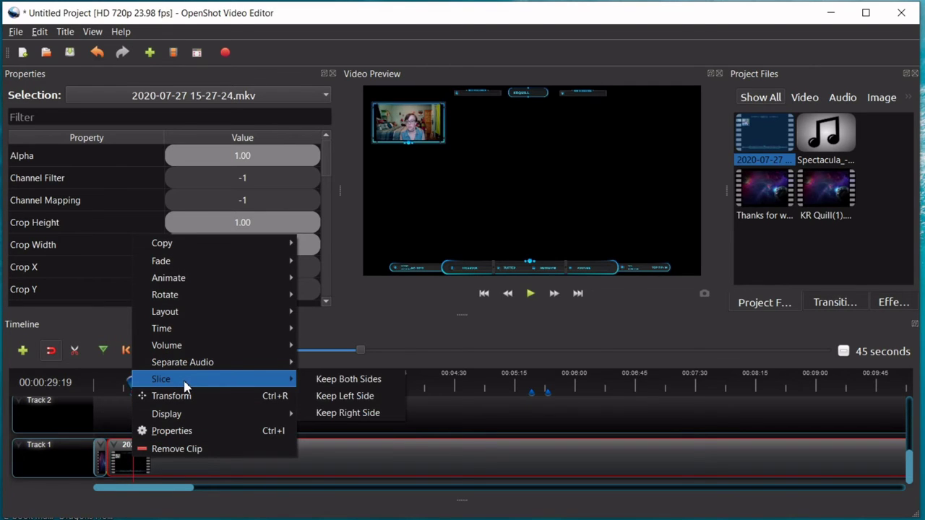
{"action": "left_click", "coordinate": [367, 420]}
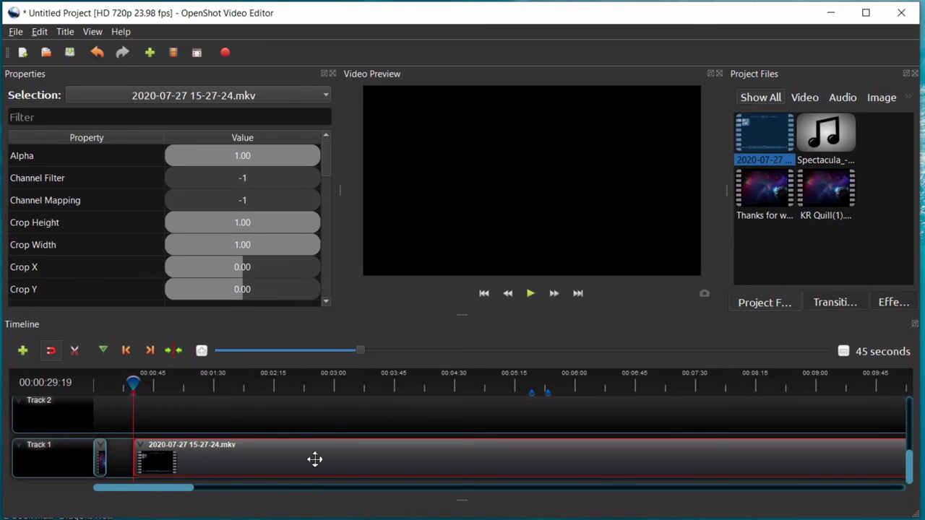
- Slide the gameplay clip against the intro and split it at the 00:05:27:19 marker, keeping both sides
{"action": "mouse_move", "coordinate": [315, 459]}
{"action": "left_mouse_down"}
{"action": "mouse_move", "coordinate": [294, 451]}
{"action": "mouse_move", "coordinate": [313, 450]}
{"action": "left_mouse_up"}
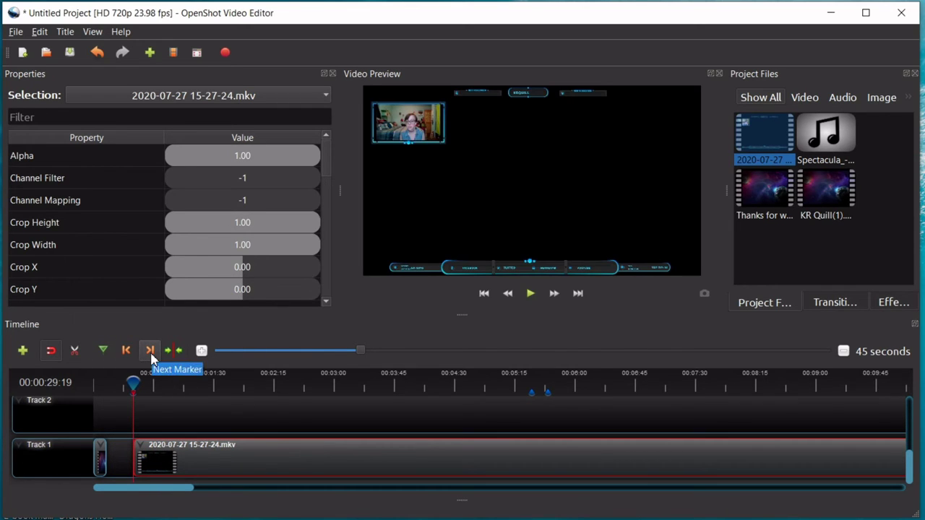
{"action": "left_click", "coordinate": [150, 351]}
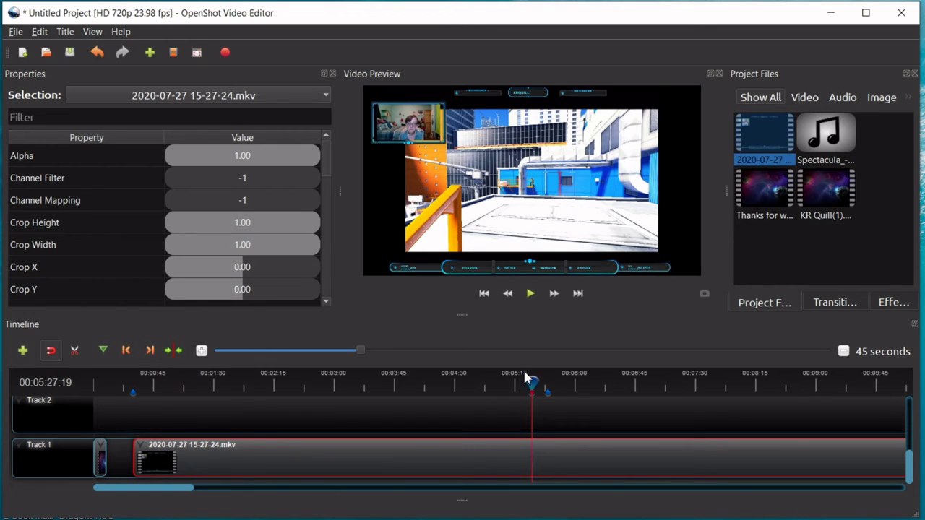
{"action": "right_click", "coordinate": [534, 458]}
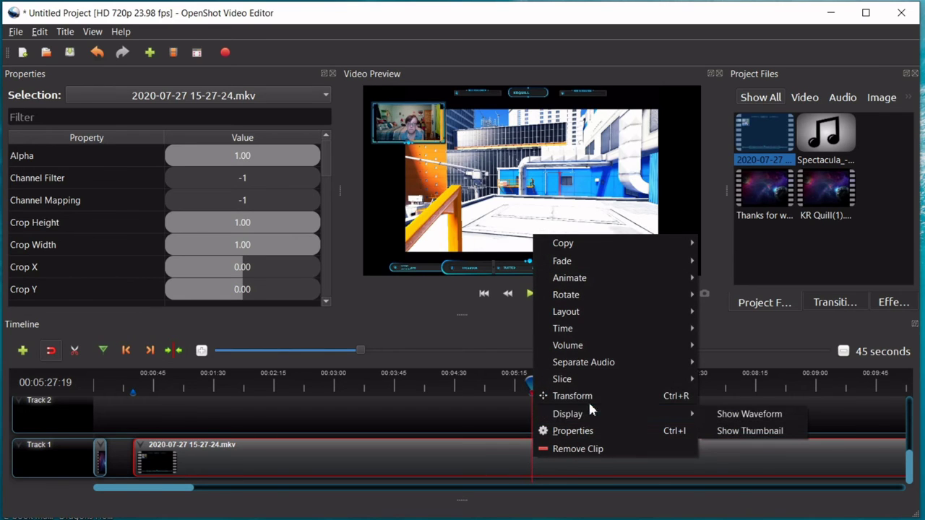
{"action": "mouse_move", "coordinate": [594, 381]}
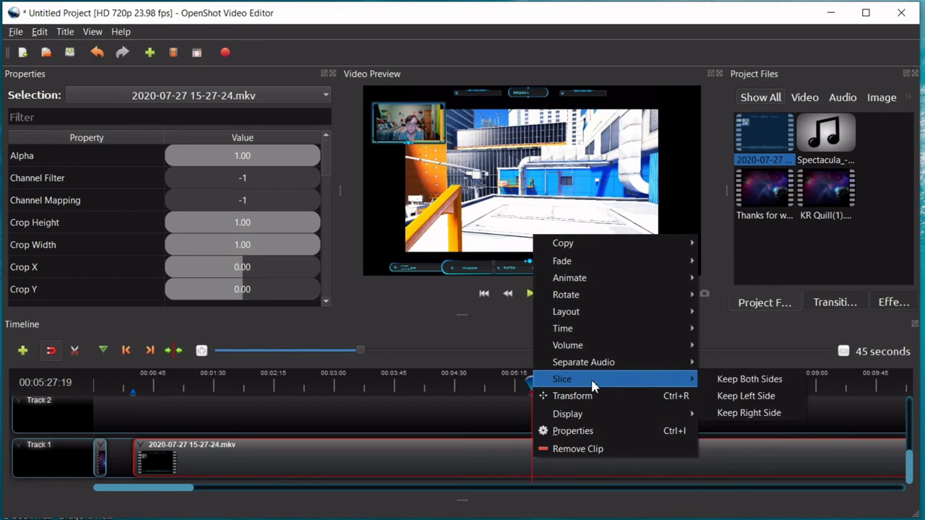
{"action": "left_click", "coordinate": [744, 382]}
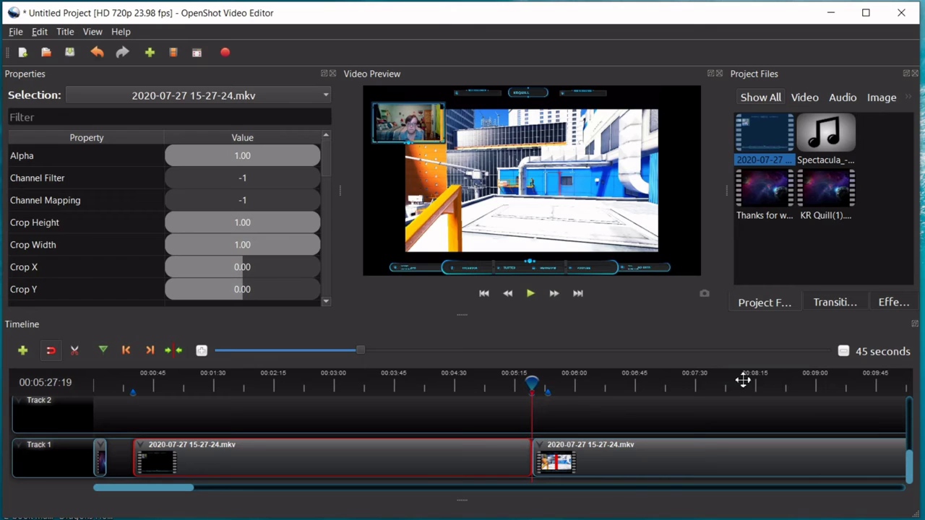
- Play through the pause-menu section, then move the playhead to 00:05:39:17
{"action": "left_click", "coordinate": [530, 293]}
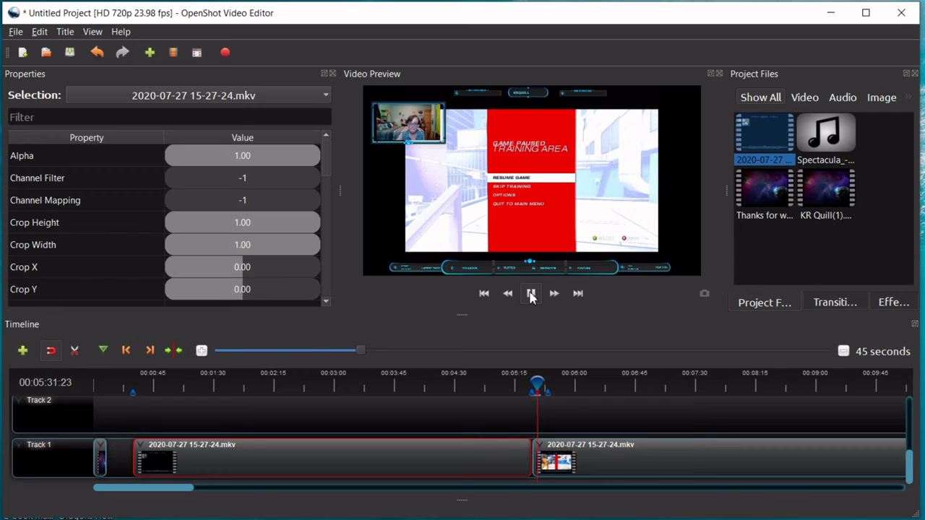
{"action": "left_click", "coordinate": [531, 294]}
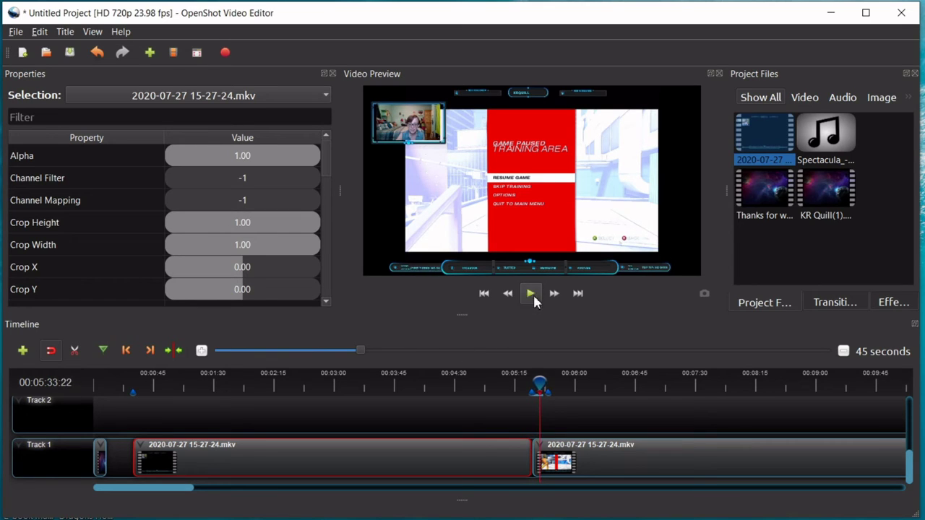
{"action": "left_click", "coordinate": [151, 351]}
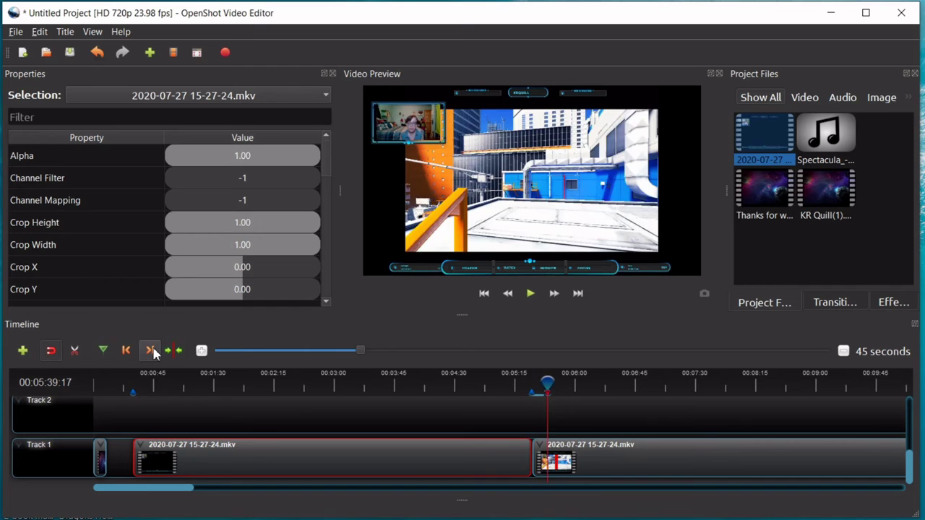
- Slice the second gameplay clip at 00:05:39:17 and remove the short 5:27–5:39 piece
{"action": "right_click", "coordinate": [548, 451]}
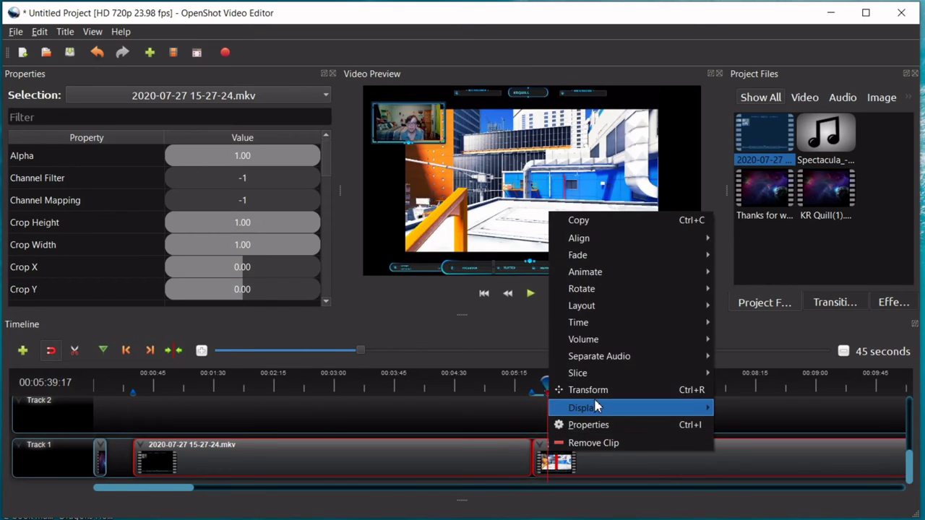
{"action": "mouse_move", "coordinate": [604, 373]}
{"action": "left_click", "coordinate": [774, 374]}
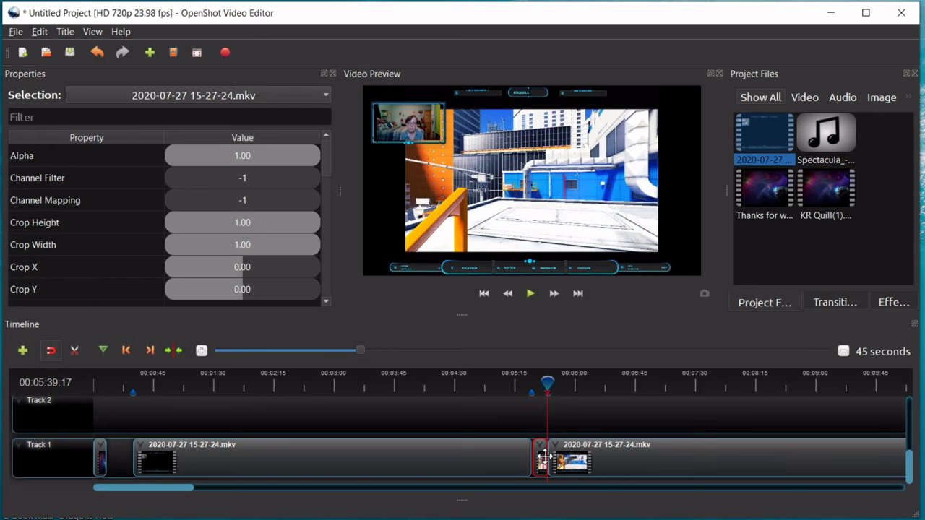
{"action": "right_click", "coordinate": [543, 454]}
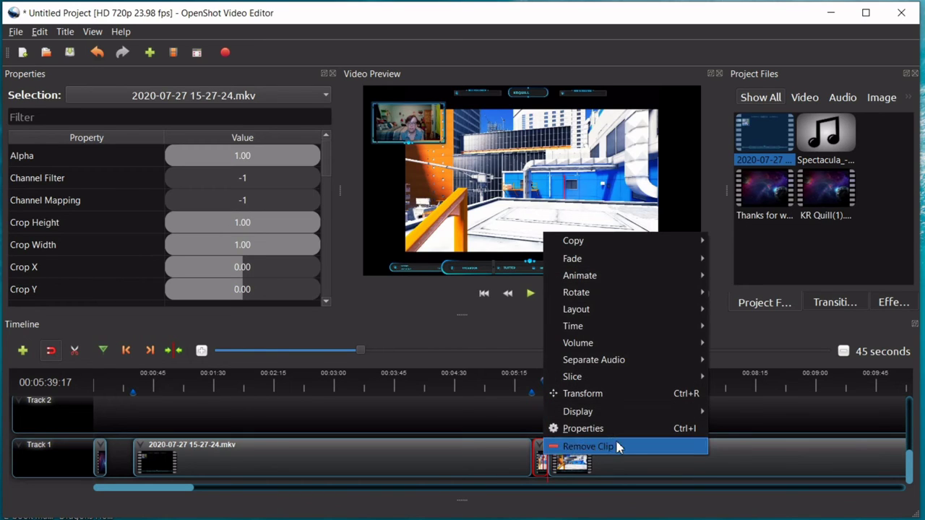
{"action": "left_click", "coordinate": [638, 451]}
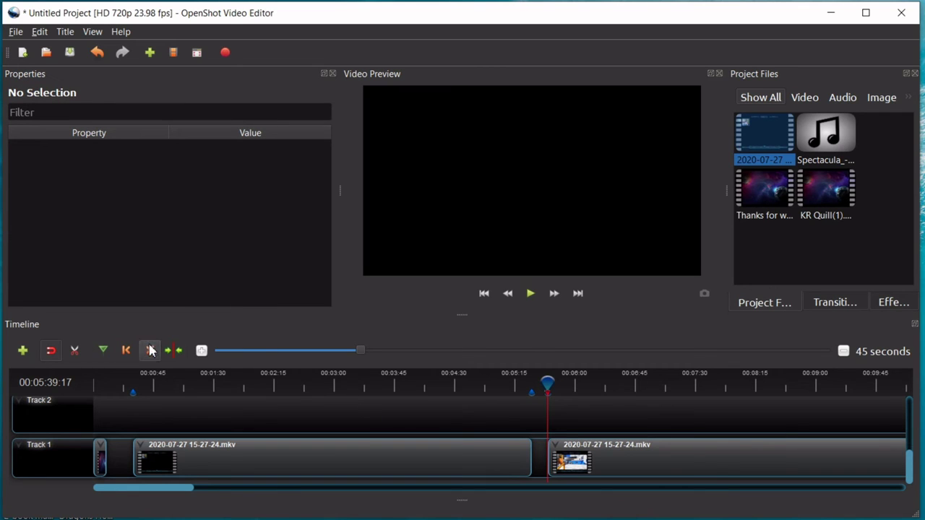
- Select the first gameplay clip on Track 1 and browse its Copy, Fade, Animate and Layout menus
{"action": "left_click", "coordinate": [439, 465]}
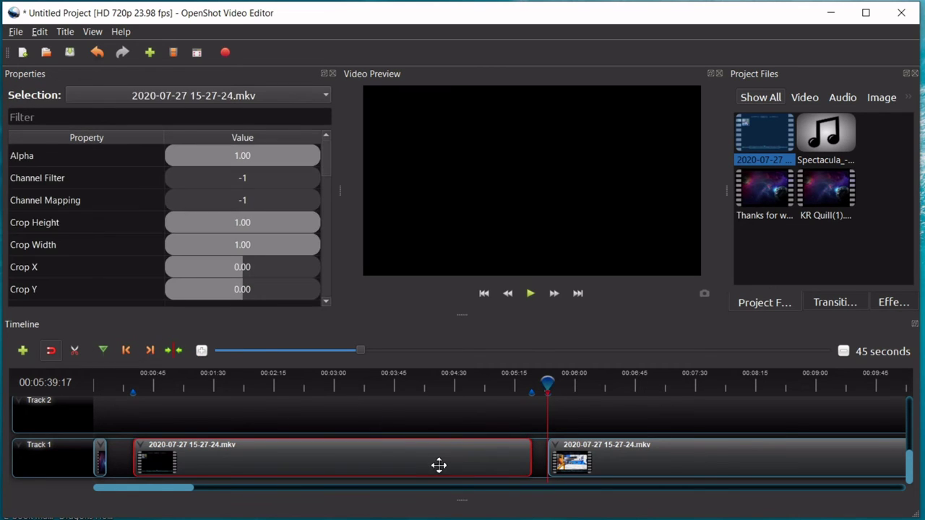
{"action": "right_click", "coordinate": [438, 463]}
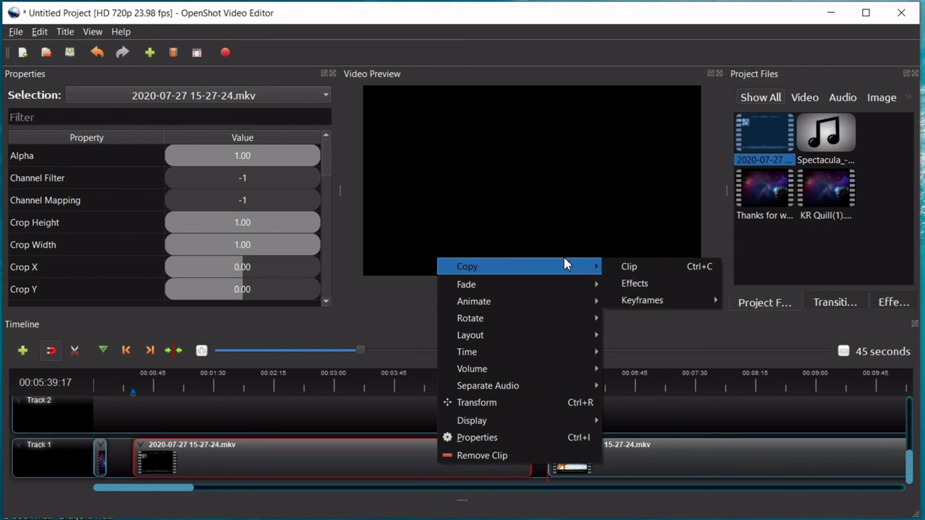
{"action": "mouse_move", "coordinate": [565, 268]}
{"action": "mouse_move", "coordinate": [564, 288]}
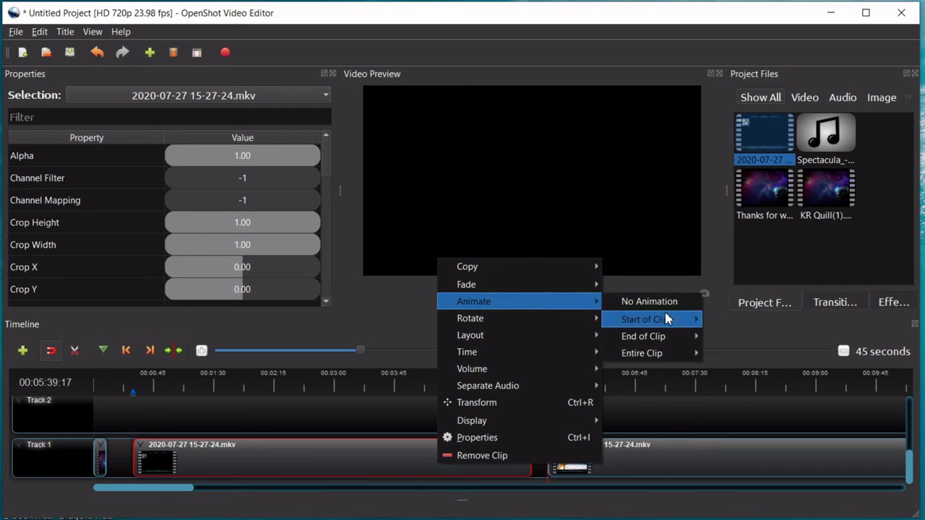
{"action": "mouse_move", "coordinate": [543, 326]}
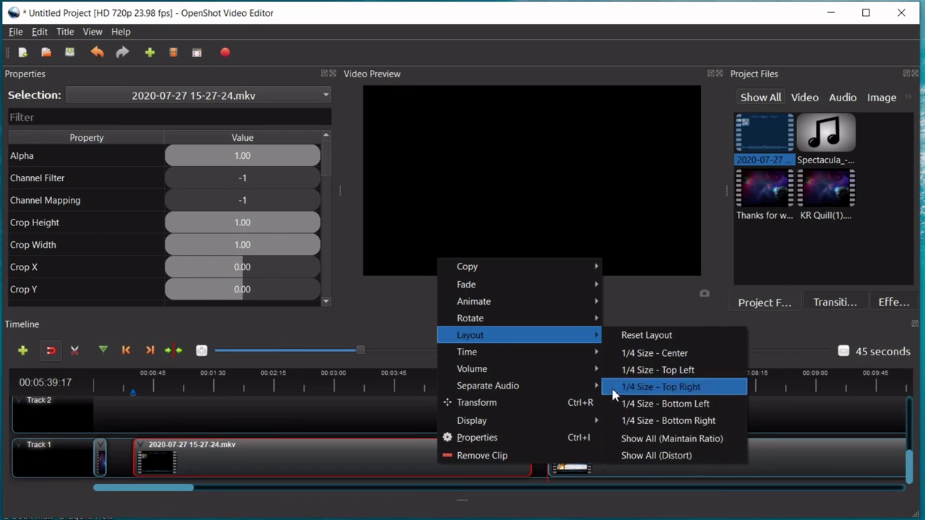
{"action": "mouse_move", "coordinate": [545, 354]}
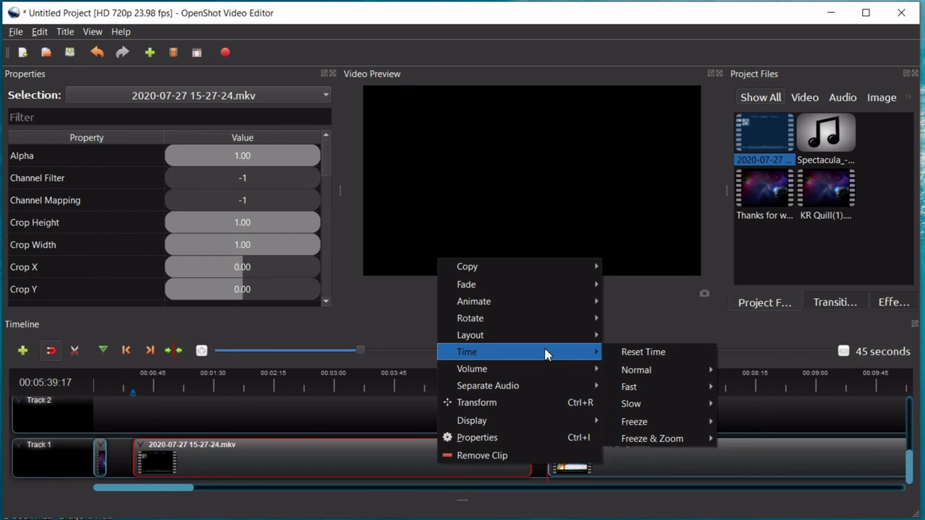
{"action": "mouse_move", "coordinate": [671, 382]}
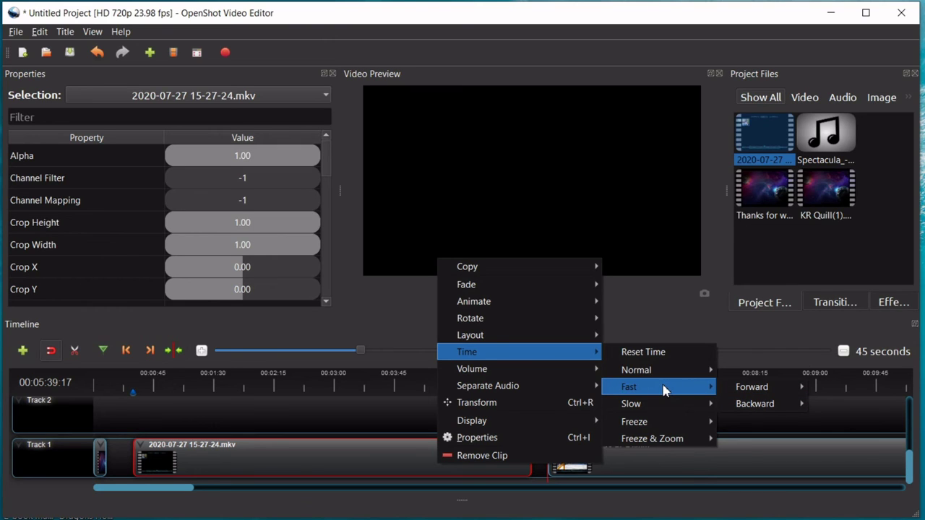
{"action": "mouse_move", "coordinate": [662, 409]}
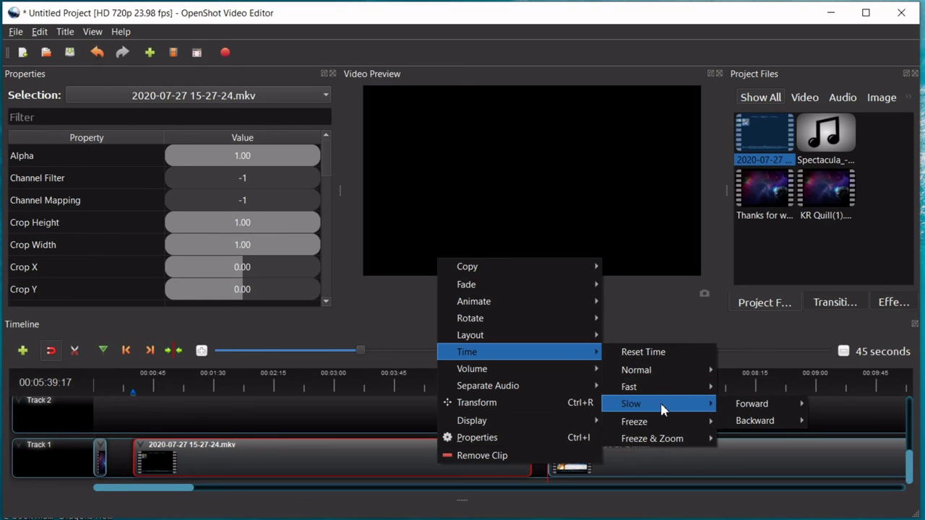
{"action": "mouse_move", "coordinate": [663, 439]}
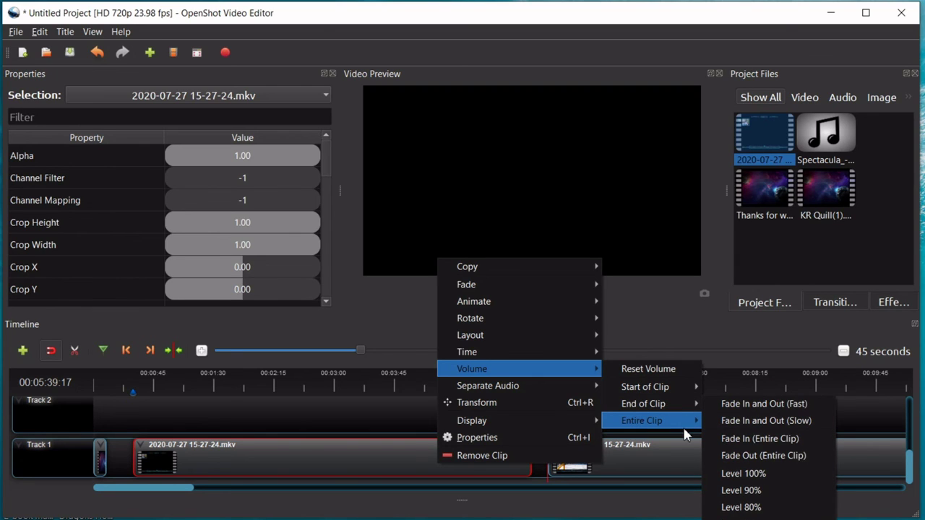
- Save the project via File > Save As as 'Mirror's Edge 1'
{"action": "mouse_move", "coordinate": [513, 386]}
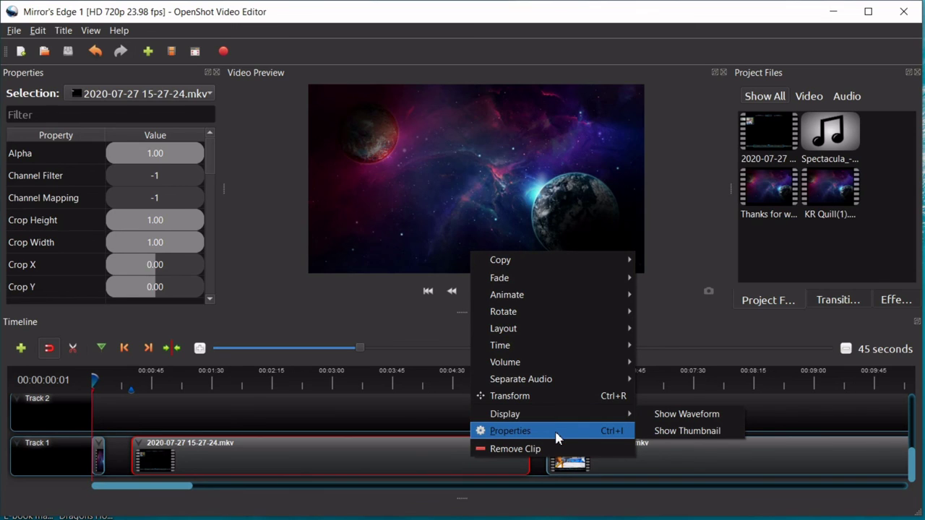
- Dismiss the Track 1 gameplay clip's context menu without removing the clip
{"action": "left_click", "coordinate": [556, 433]}
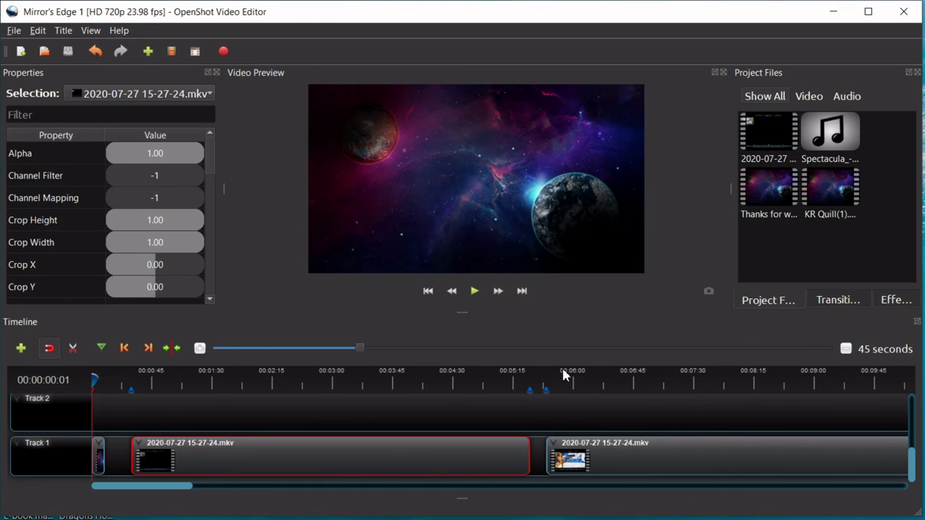
{"action": "right_click", "coordinate": [389, 449]}
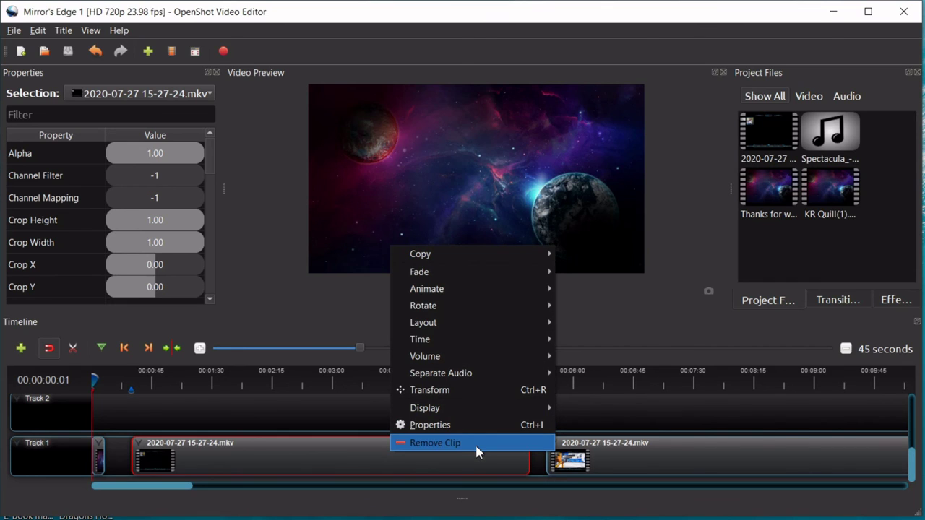
{"action": "left_click", "coordinate": [273, 411]}
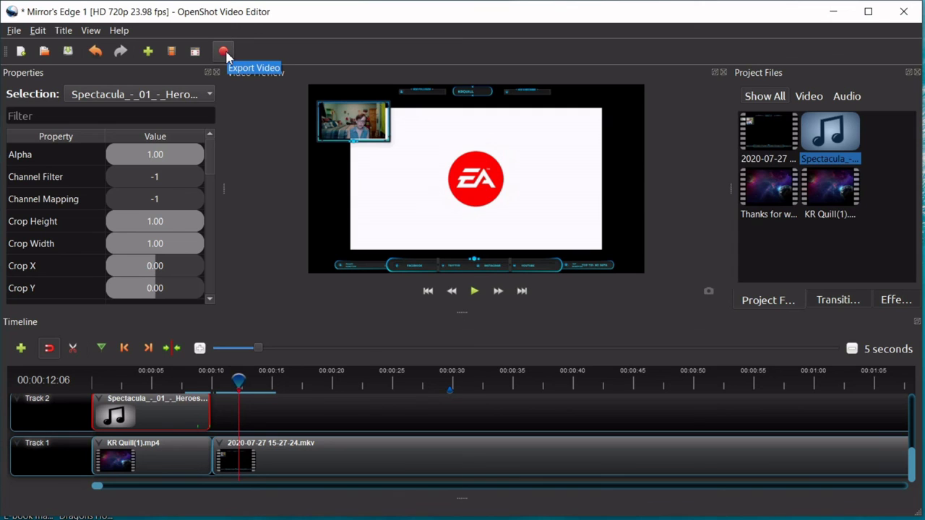
- Open the Export Video dialog from the red toolbar button
{"action": "left_click", "coordinate": [225, 52]}
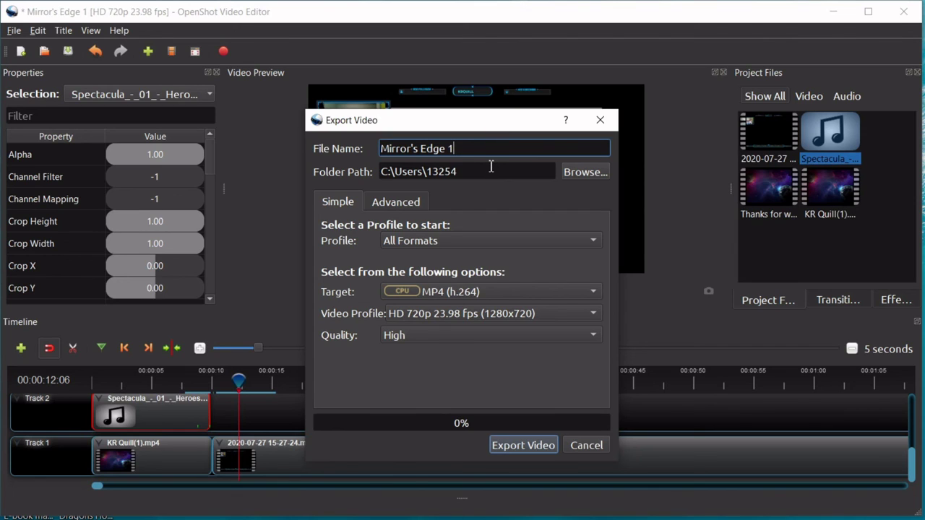
- Set the export destination to New folder on the TOSHIBA EXT (D:) drive
{"action": "left_click", "coordinate": [587, 177]}
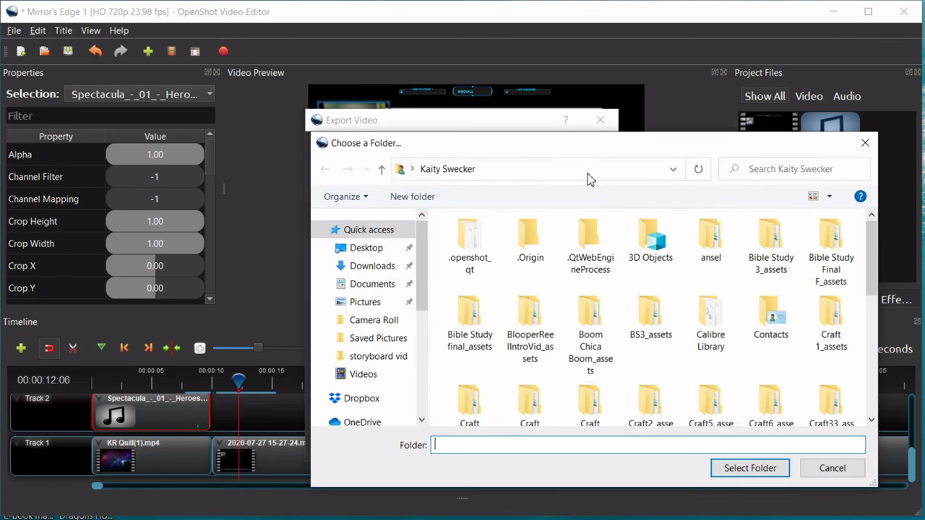
{"action": "scroll", "coordinate": [356, 318], "scroll_direction": "down", "scroll_amount": 1}
{"action": "scroll", "coordinate": [355, 318], "scroll_direction": "down", "scroll_amount": 2}
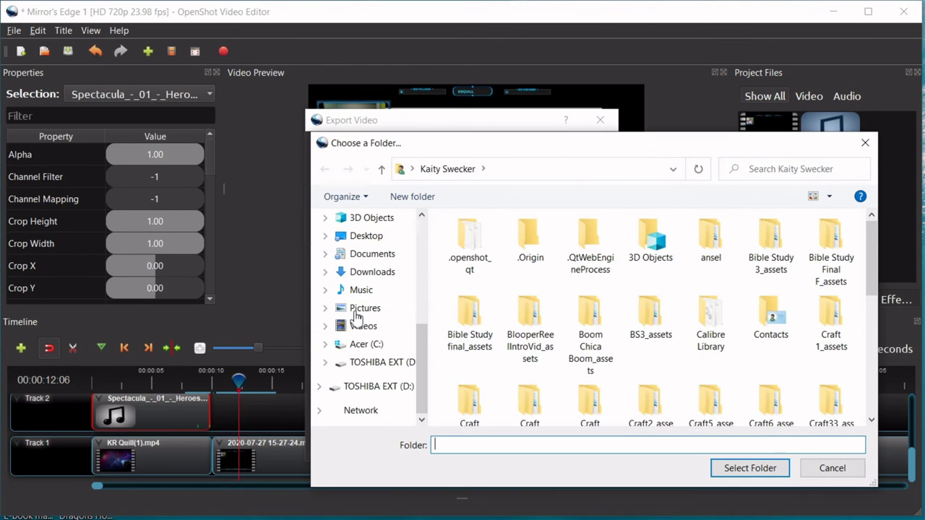
{"action": "left_click", "coordinate": [389, 388]}
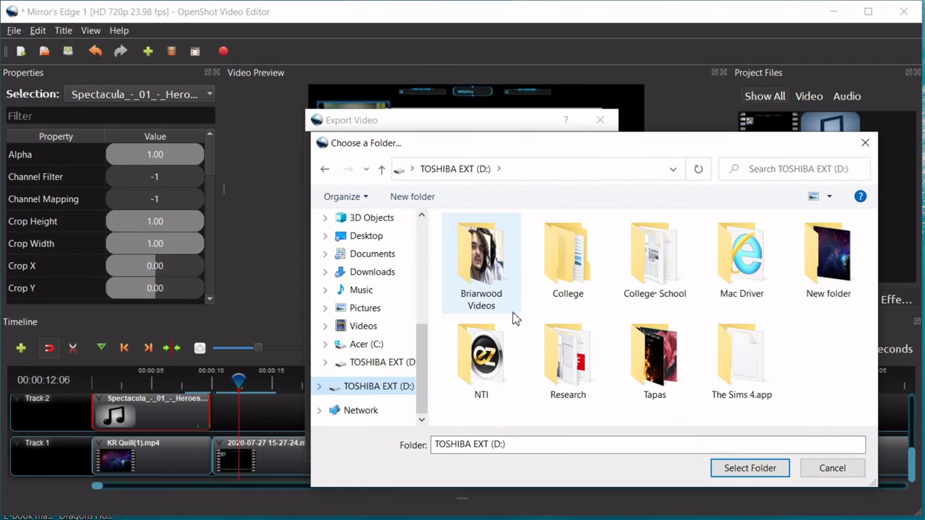
{"action": "double_click", "coordinate": [838, 289]}
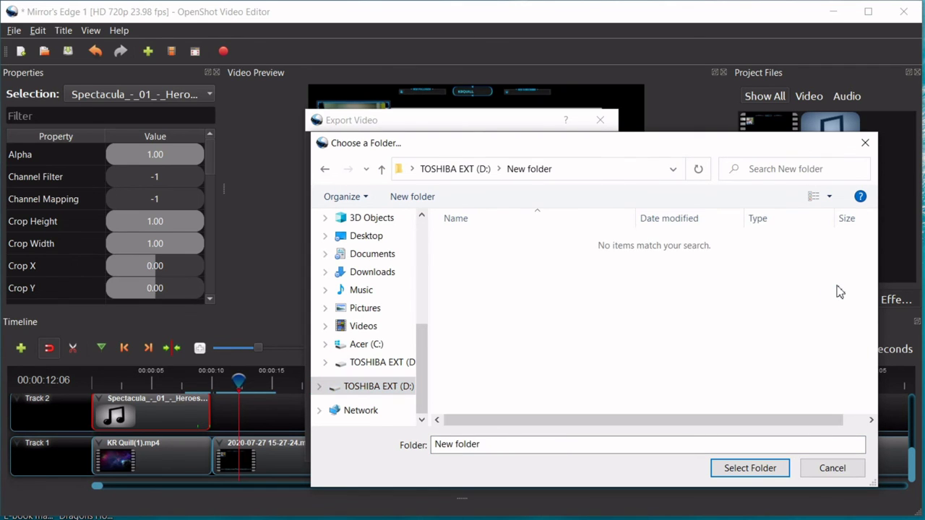
{"action": "left_click", "coordinate": [755, 470]}
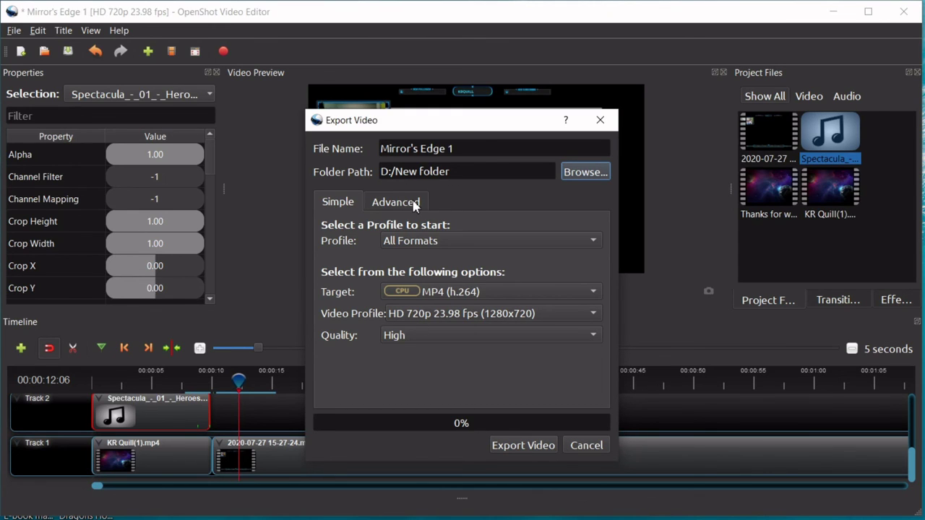
- Look over the Advanced export options, then return to the Simple tab
{"action": "left_click", "coordinate": [415, 206]}
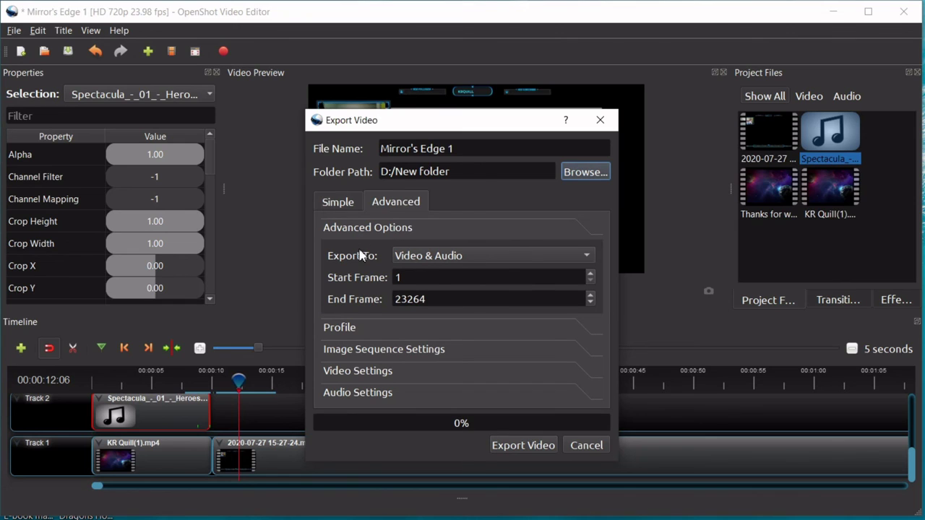
{"action": "left_click", "coordinate": [343, 205]}
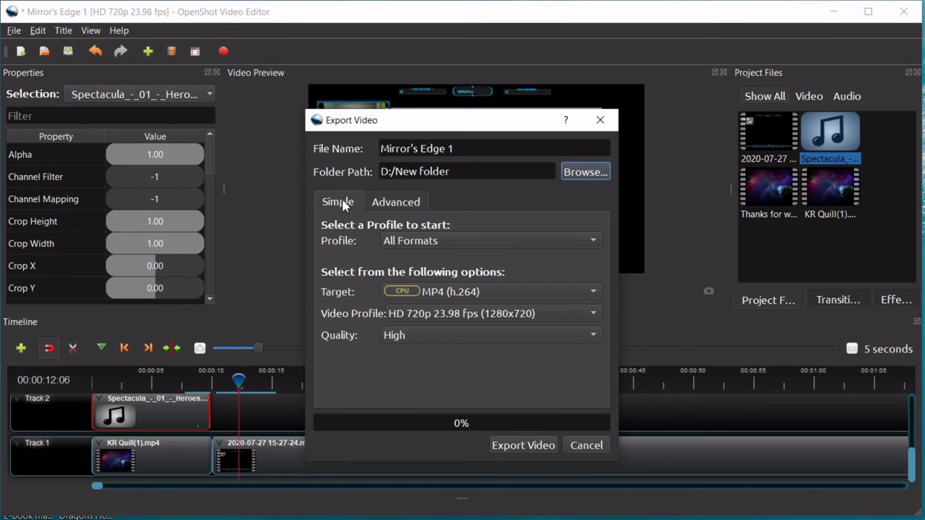
- Choose MP4 (h.264) as the export target and keep the quality at High
{"action": "left_click", "coordinate": [593, 292]}
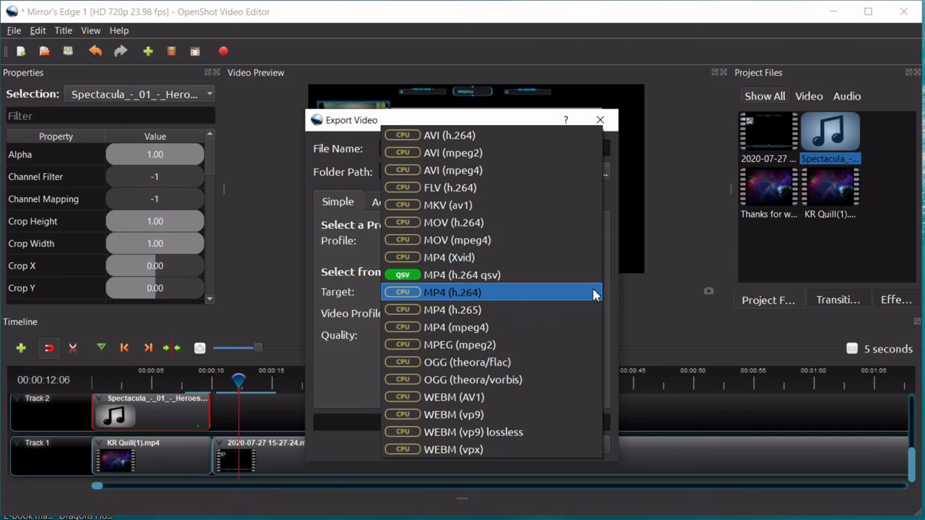
{"action": "left_click", "coordinate": [594, 293]}
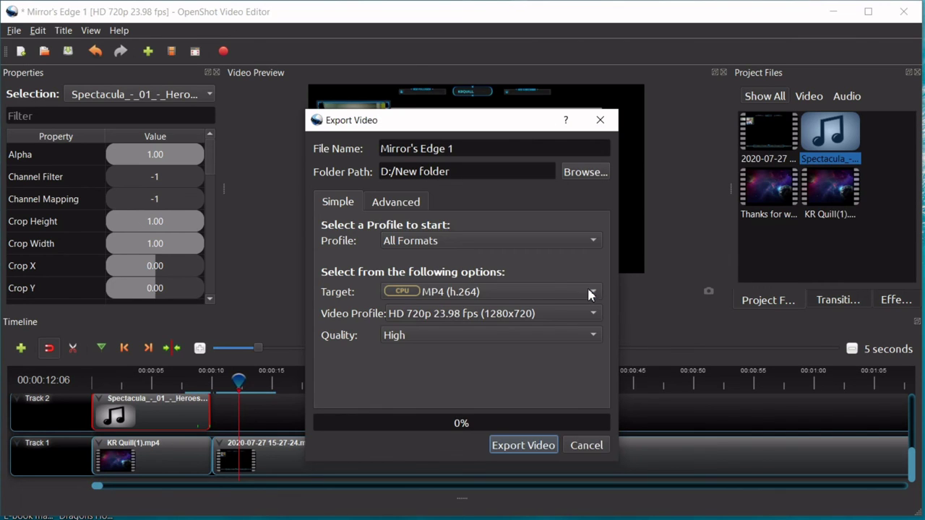
{"action": "left_click", "coordinate": [554, 338]}
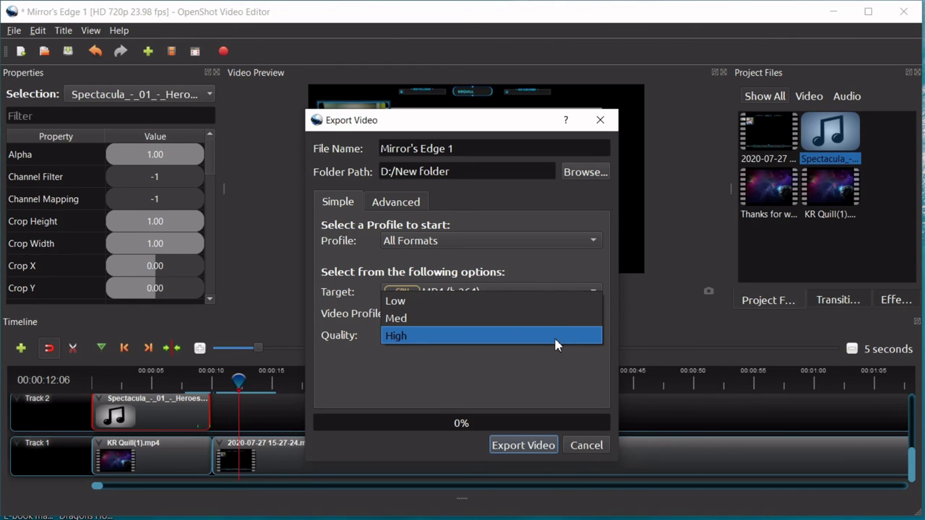
{"action": "left_click", "coordinate": [555, 339]}
- Start rendering Mirror's Edge 1 into D:/New folder
{"action": "left_click", "coordinate": [531, 447]}
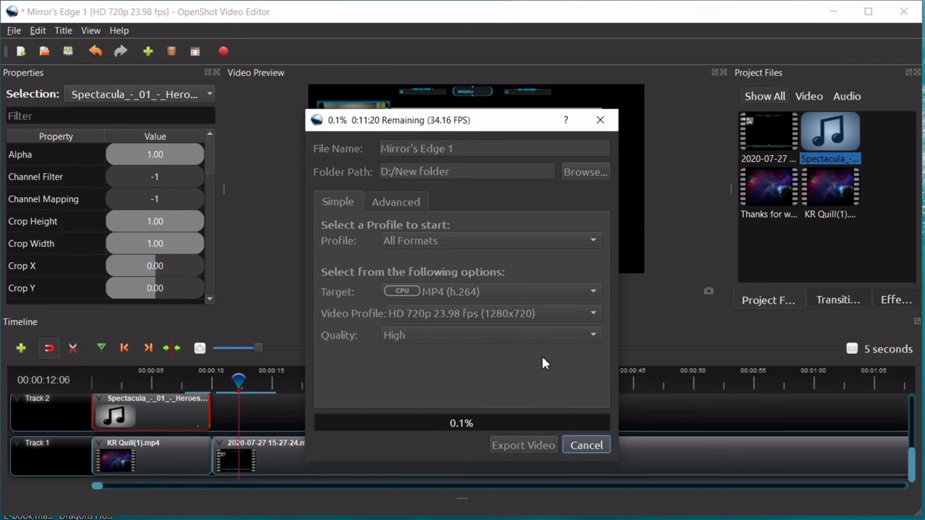